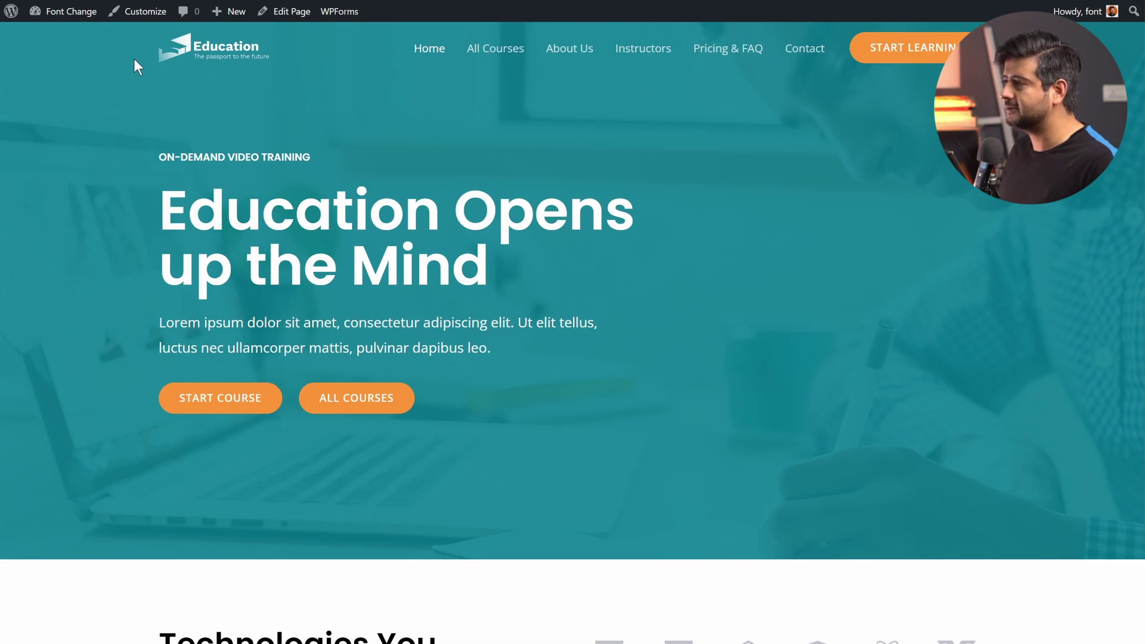
# Open the global typography settings in the site customizer
pyautogui.click(143, 21)
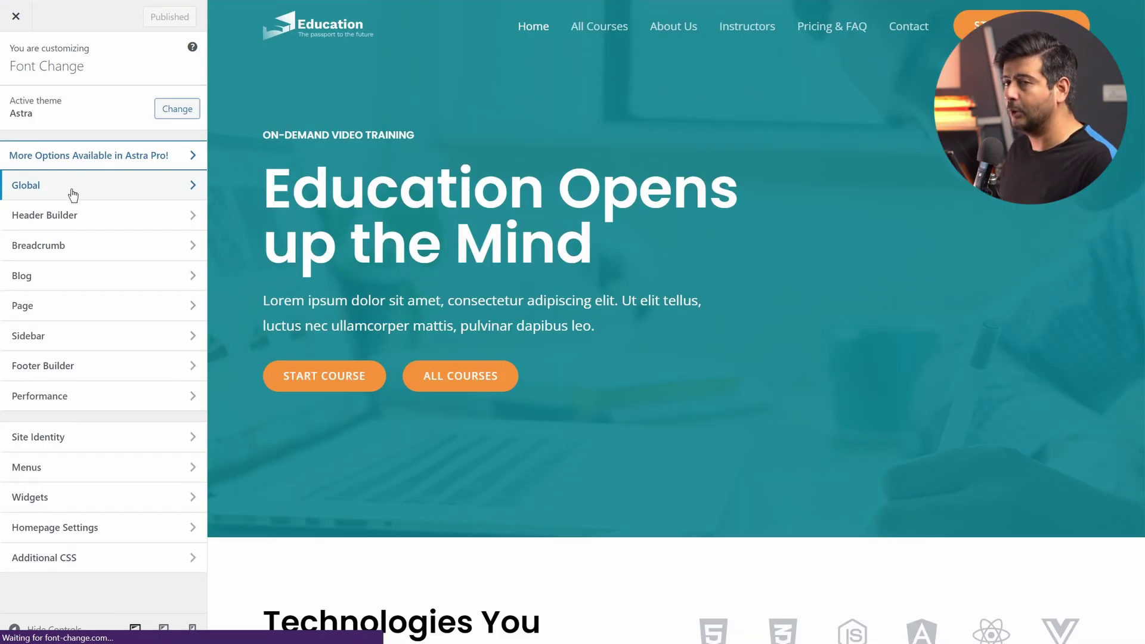
pyautogui.click(73, 195)
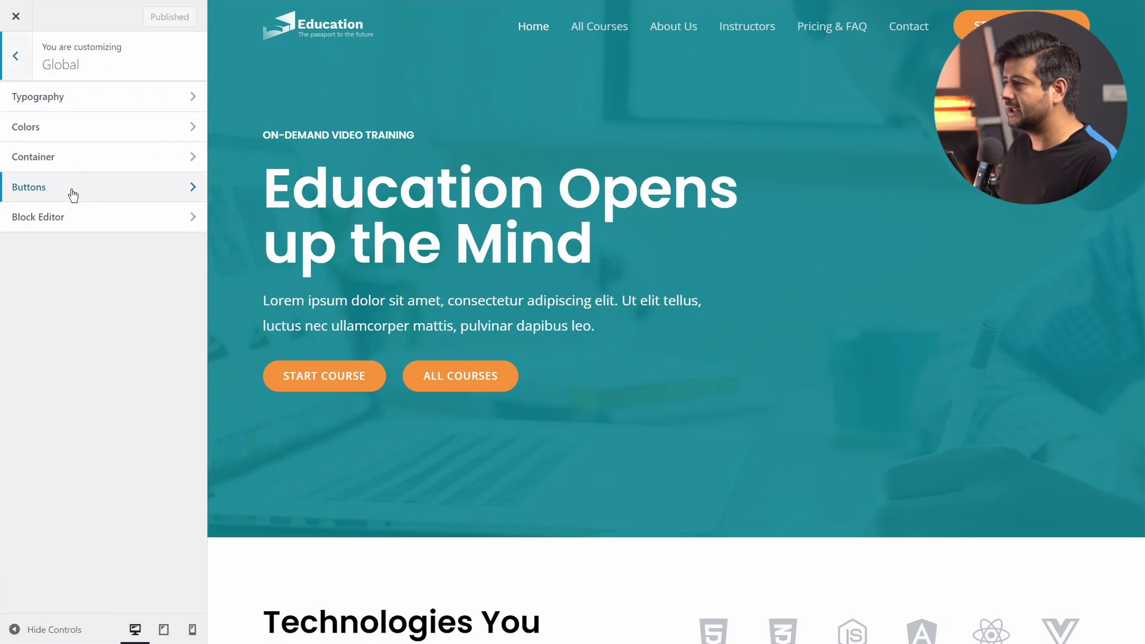
pyautogui.click(74, 99)
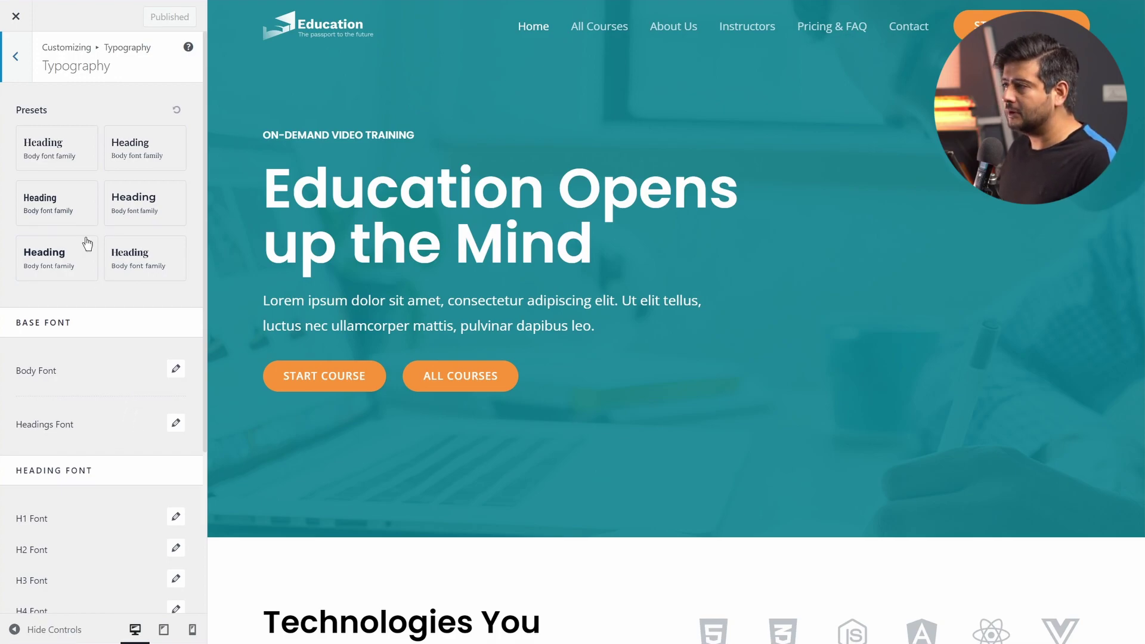
# Try the first typography preset and apply the Lato / Lora preset instead
pyautogui.click(60, 153)
pyautogui.click(141, 162)
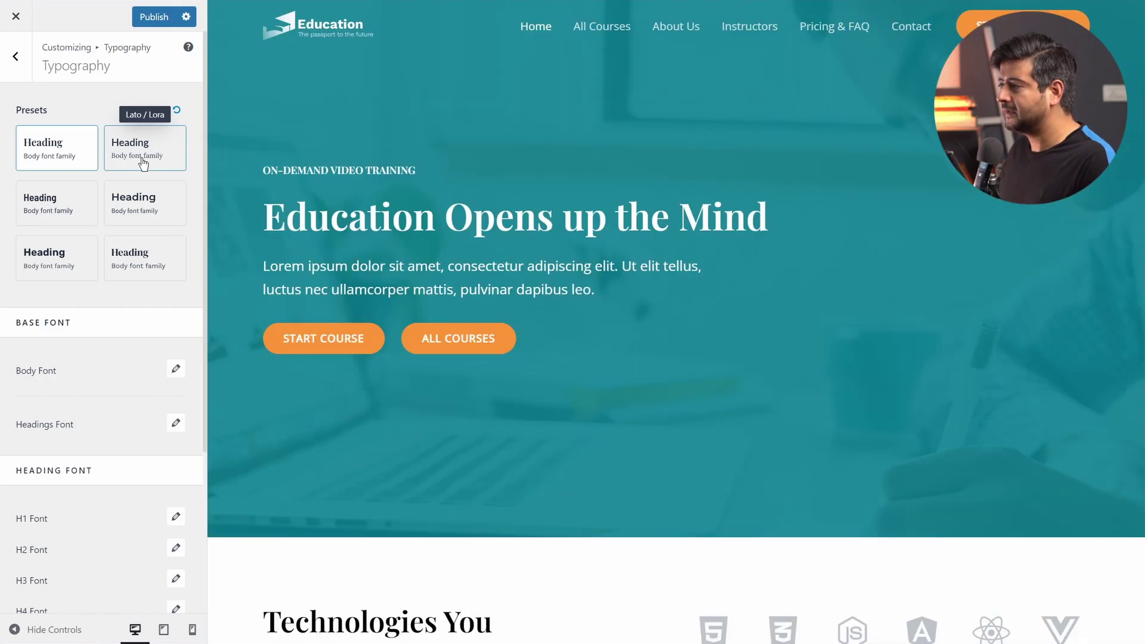
pyautogui.click(143, 159)
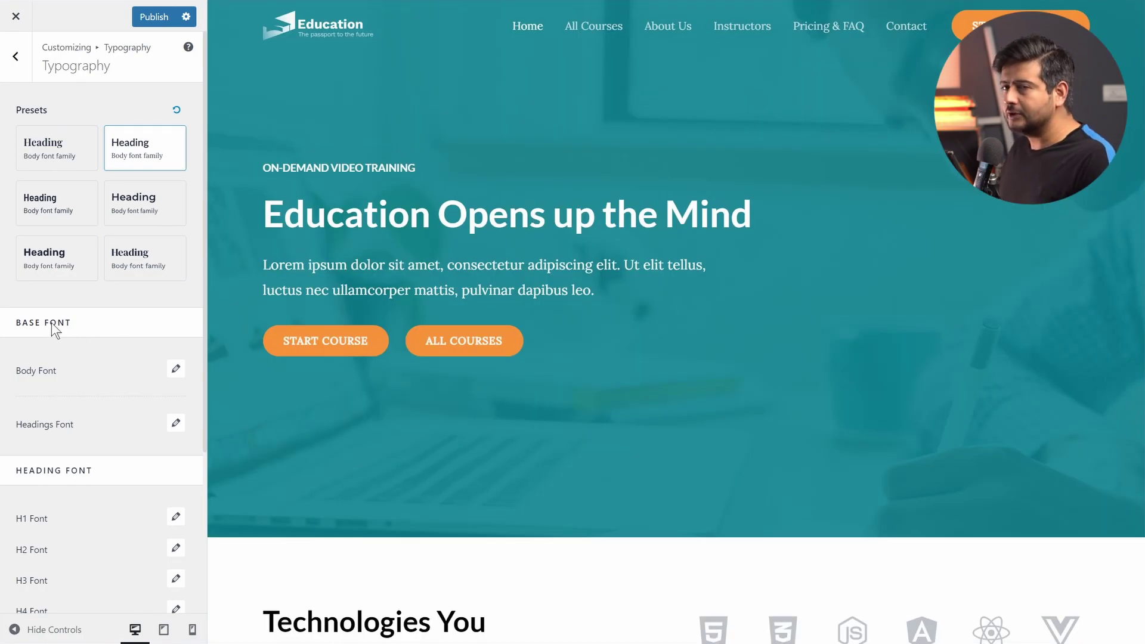
# Set the base Headings Font family to Helvetica and look through the rest of the font family list
pyautogui.scroll(-1, 56, 312)
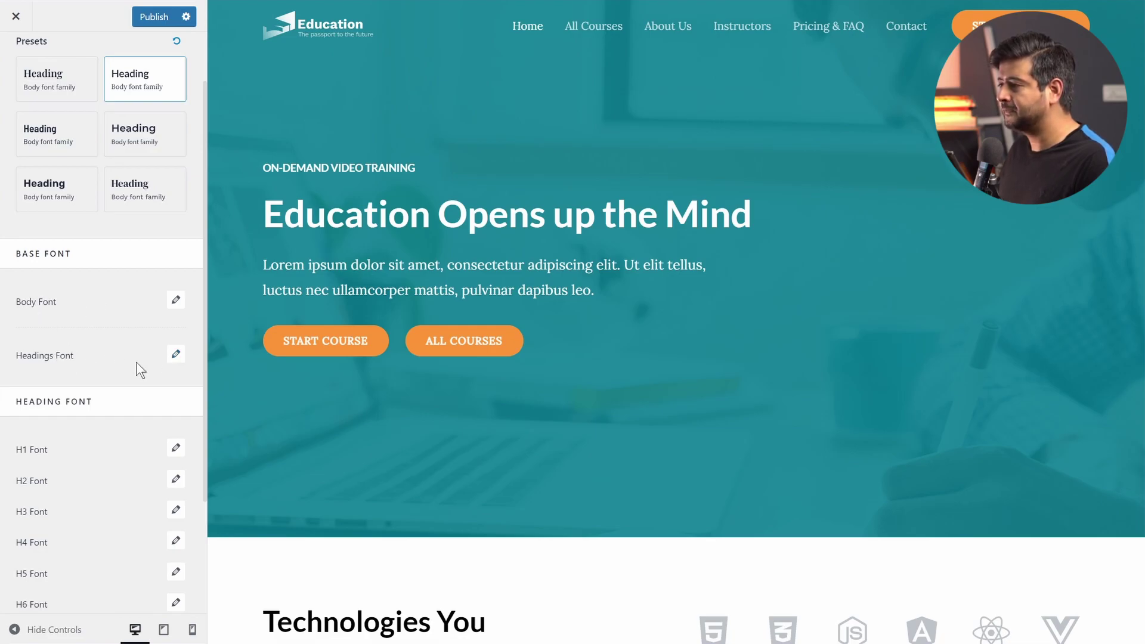
pyautogui.click(176, 356)
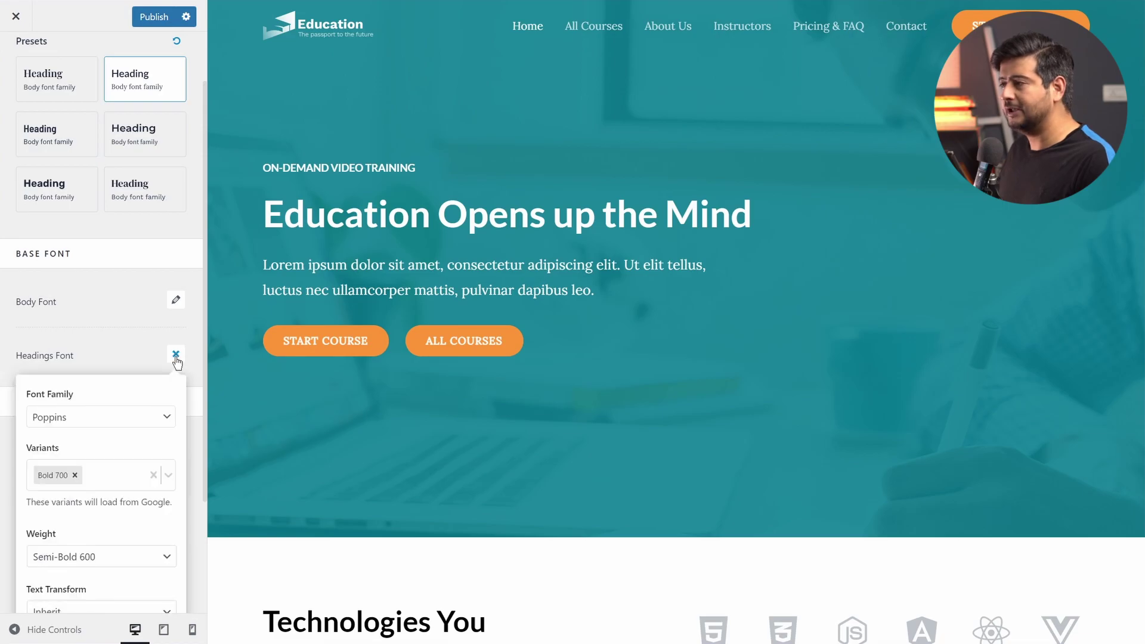
pyautogui.scroll(-1, 116, 331)
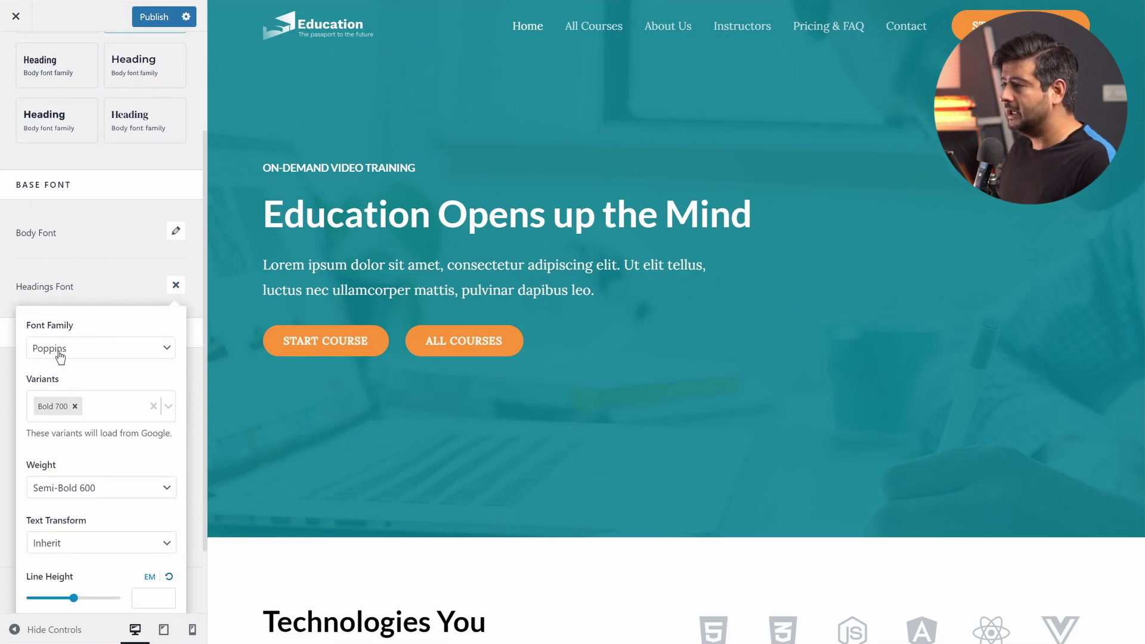
pyautogui.click(170, 351)
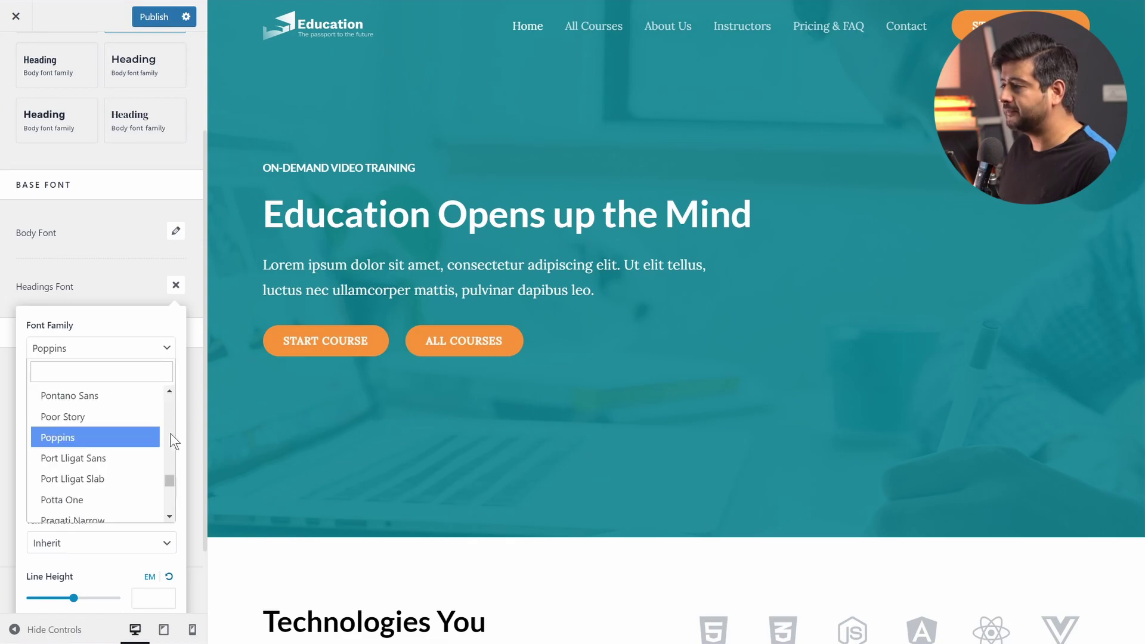
pyautogui.moveTo(170, 480); pyautogui.dragTo(172, 399)
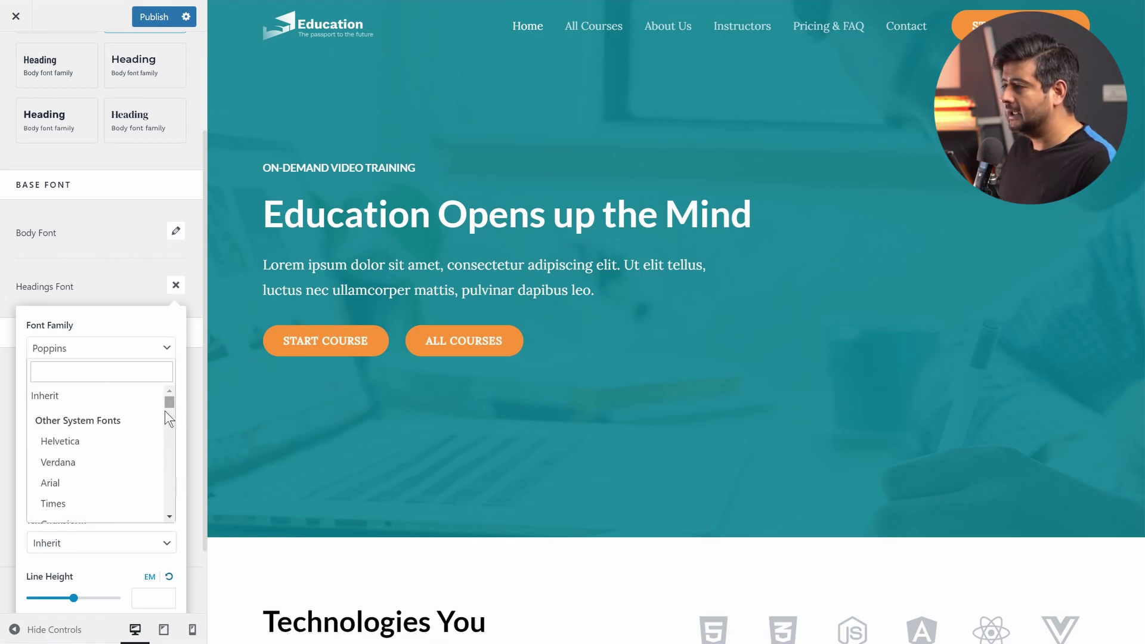
pyautogui.click(106, 444)
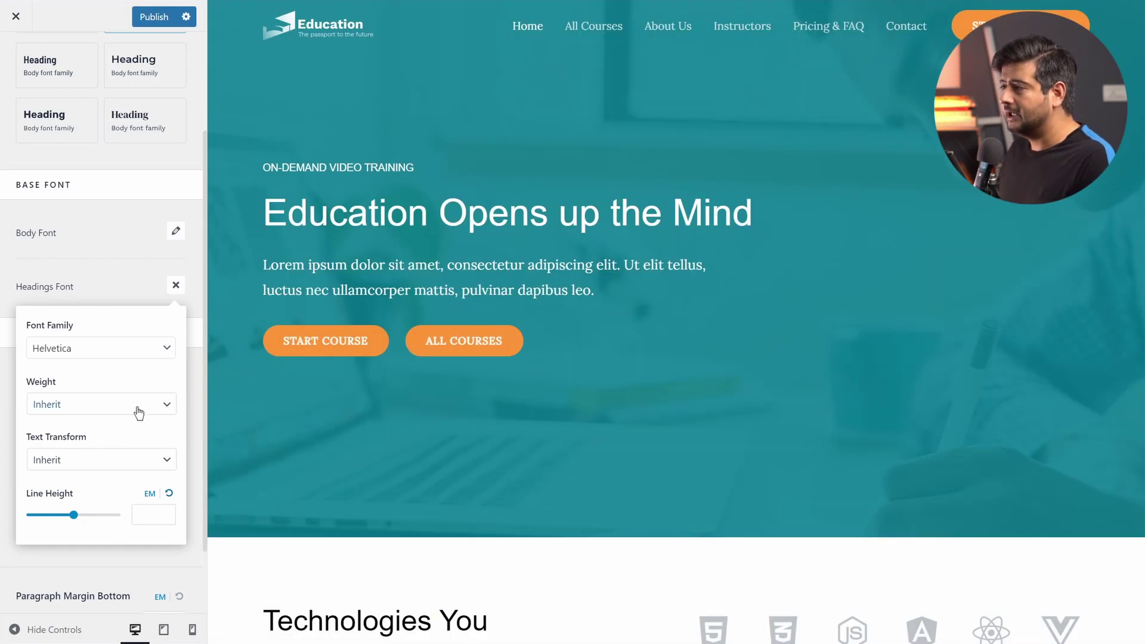
pyautogui.click(169, 352)
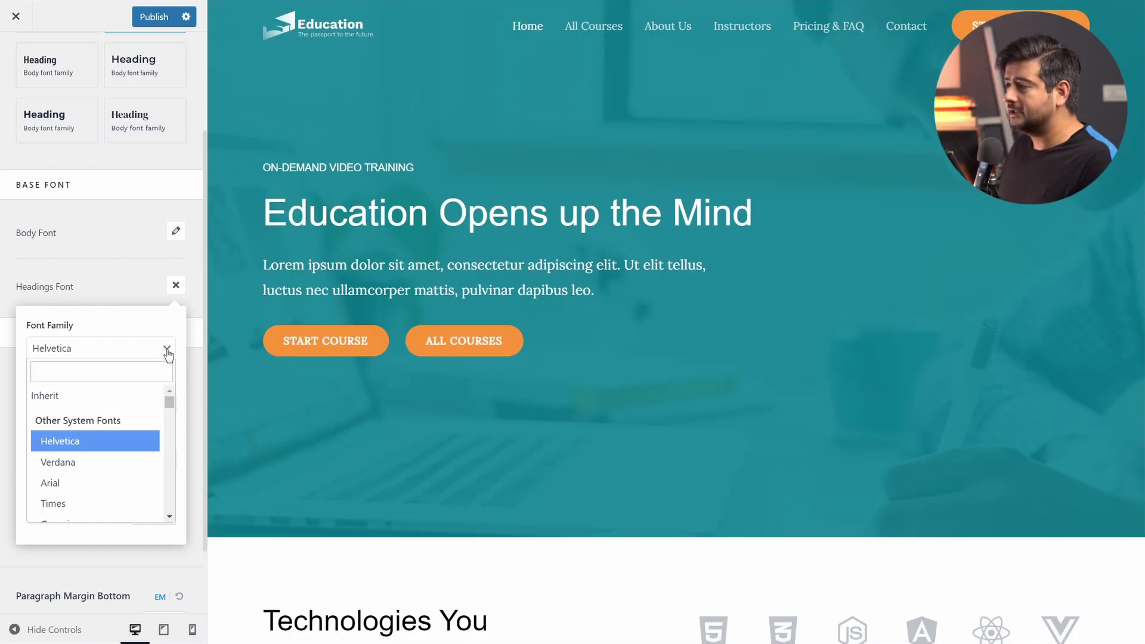
pyautogui.moveTo(170, 401); pyautogui.dragTo(171, 511)
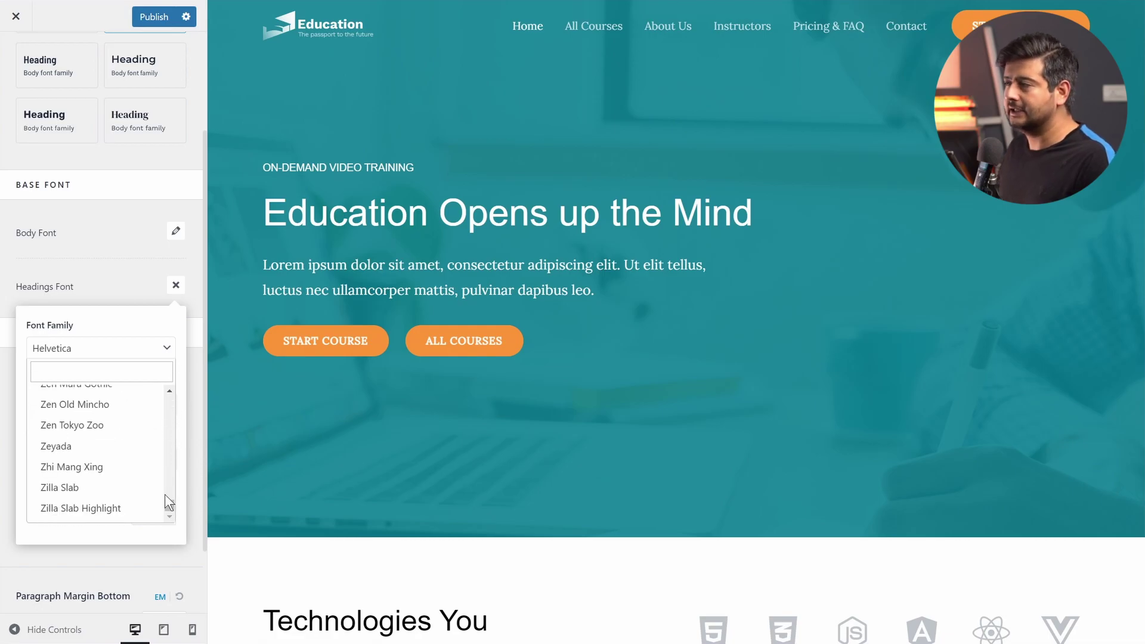
pyautogui.click(121, 259)
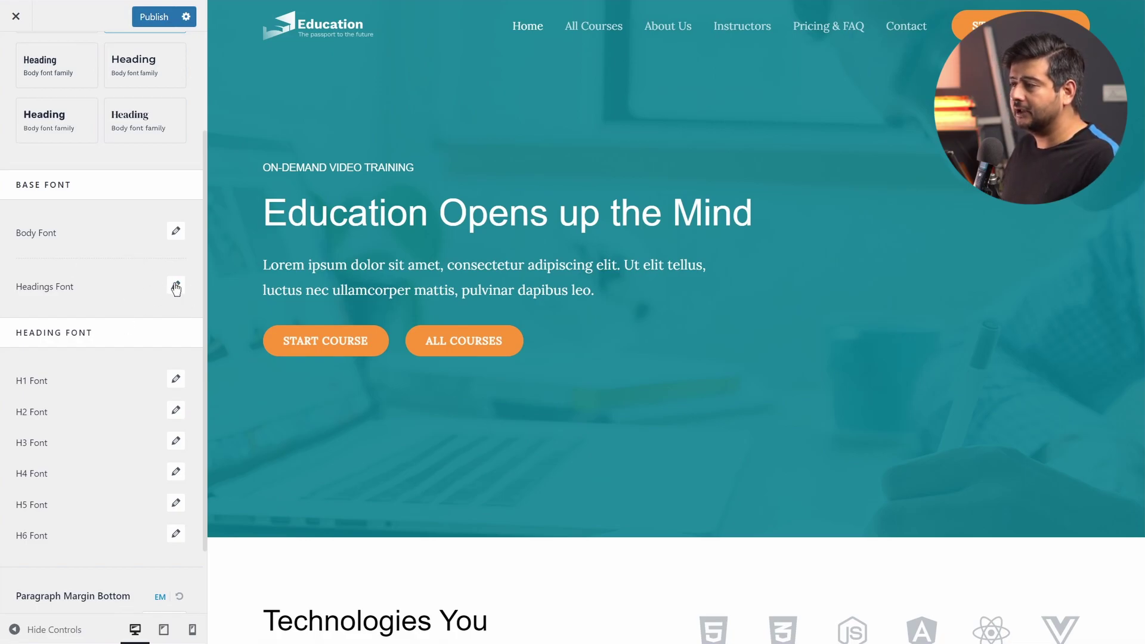
pyautogui.scroll(-2, 123, 341)
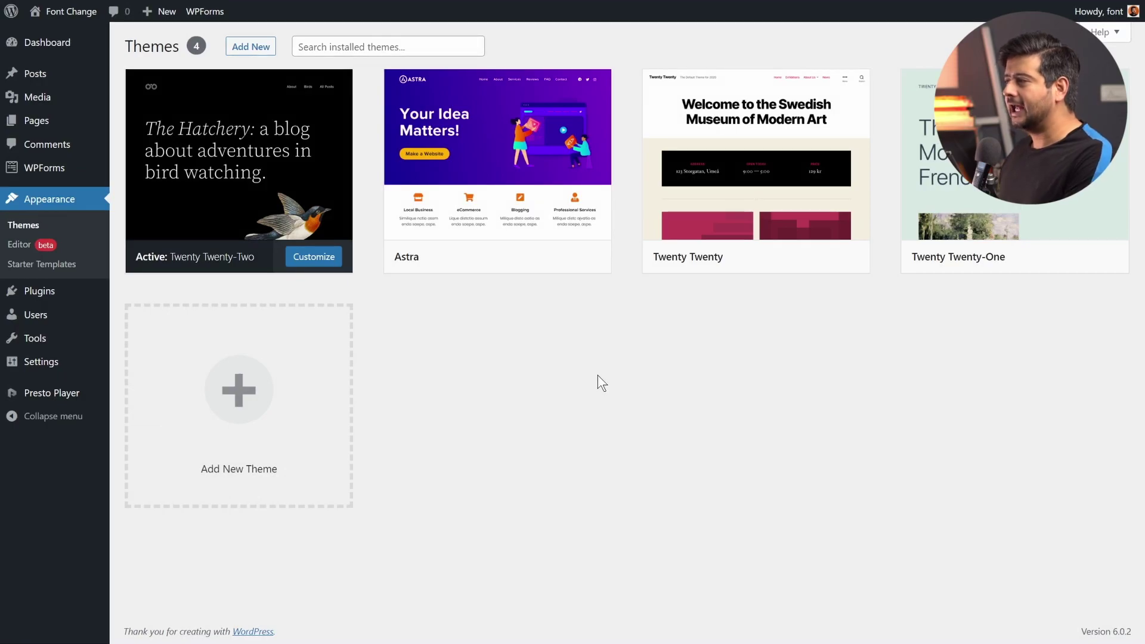
# Open the site editor for the Twenty Twenty-Two theme, check the template settings and show the Styles settings
pyautogui.moveTo(230, 120)
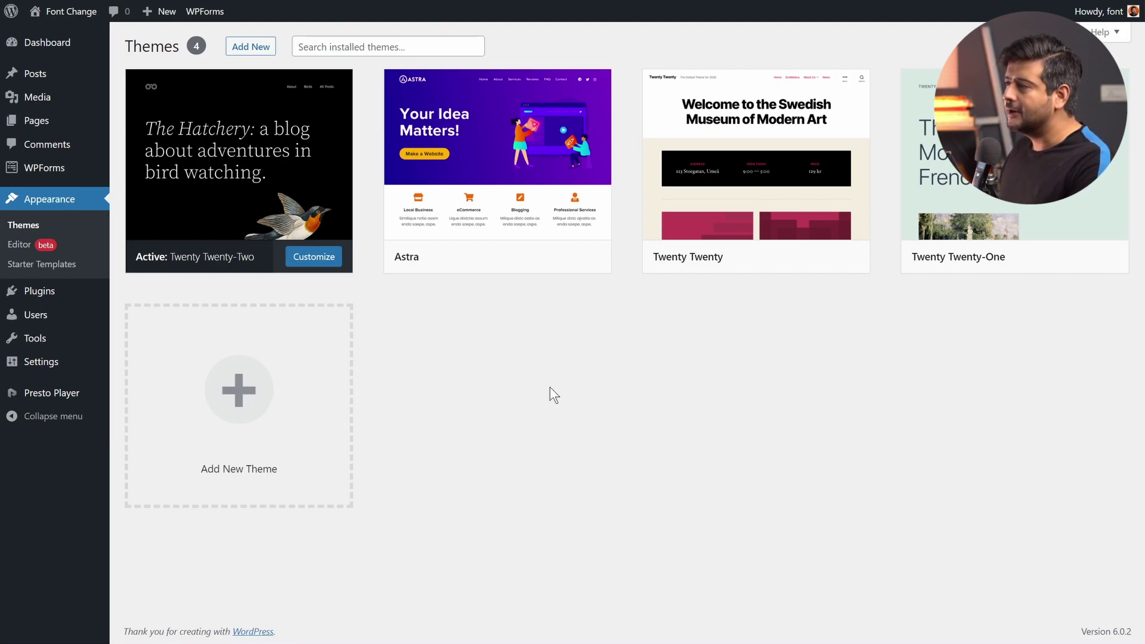
pyautogui.click(24, 245)
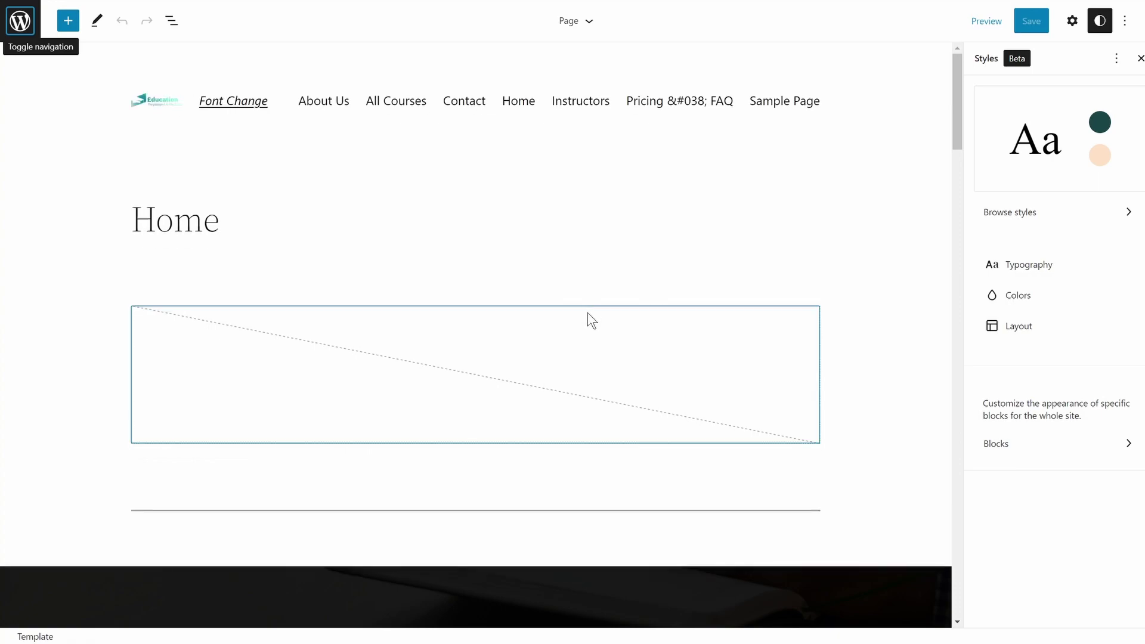
pyautogui.click(1101, 29)
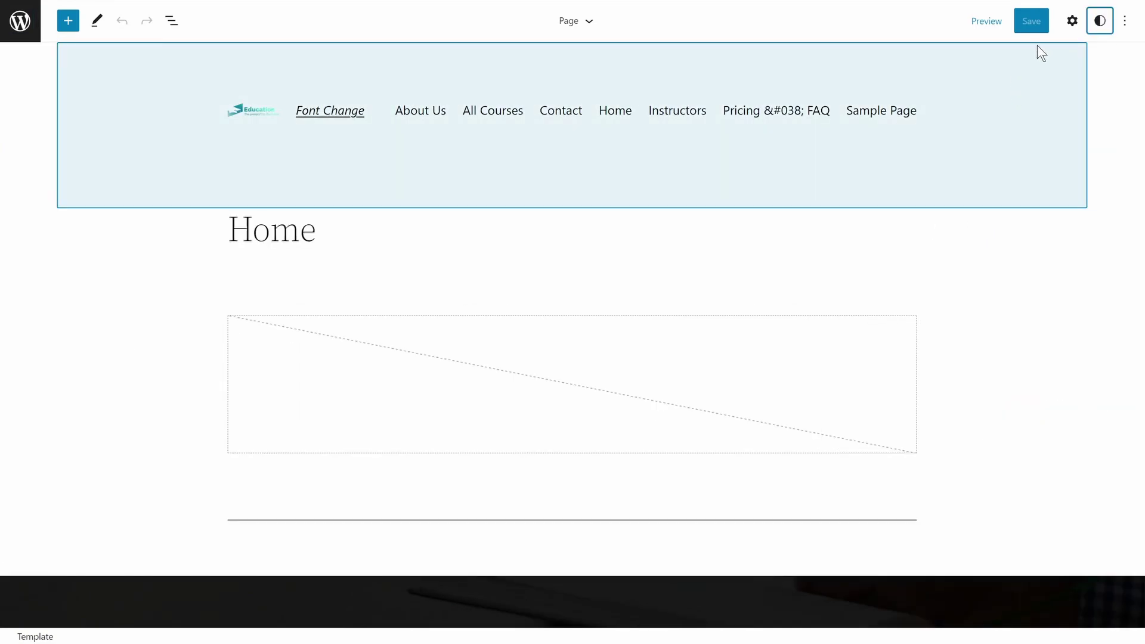
pyautogui.click(1073, 21)
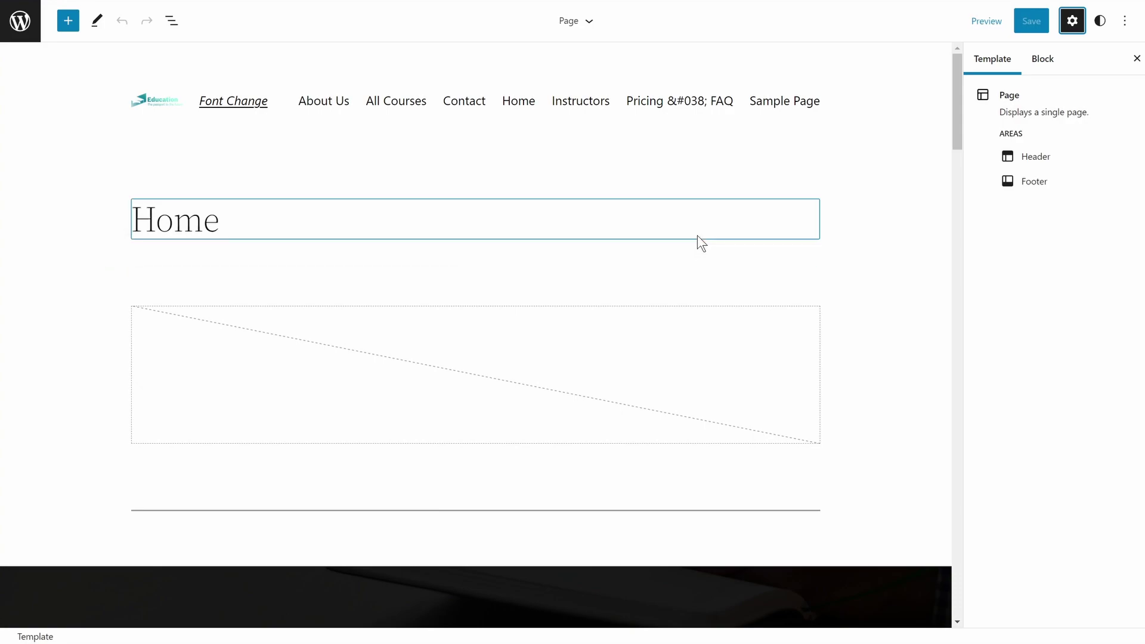
pyautogui.click(1101, 27)
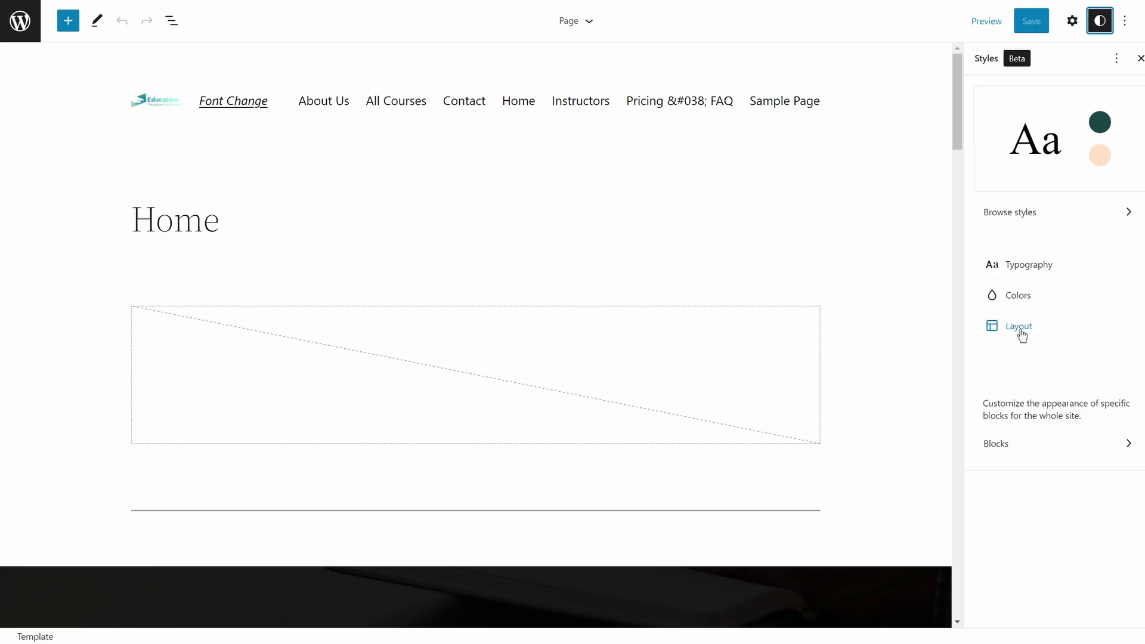
# Set the font family of the Text typography element to Source Serif Pro
pyautogui.scroll(-3, 864, 301)
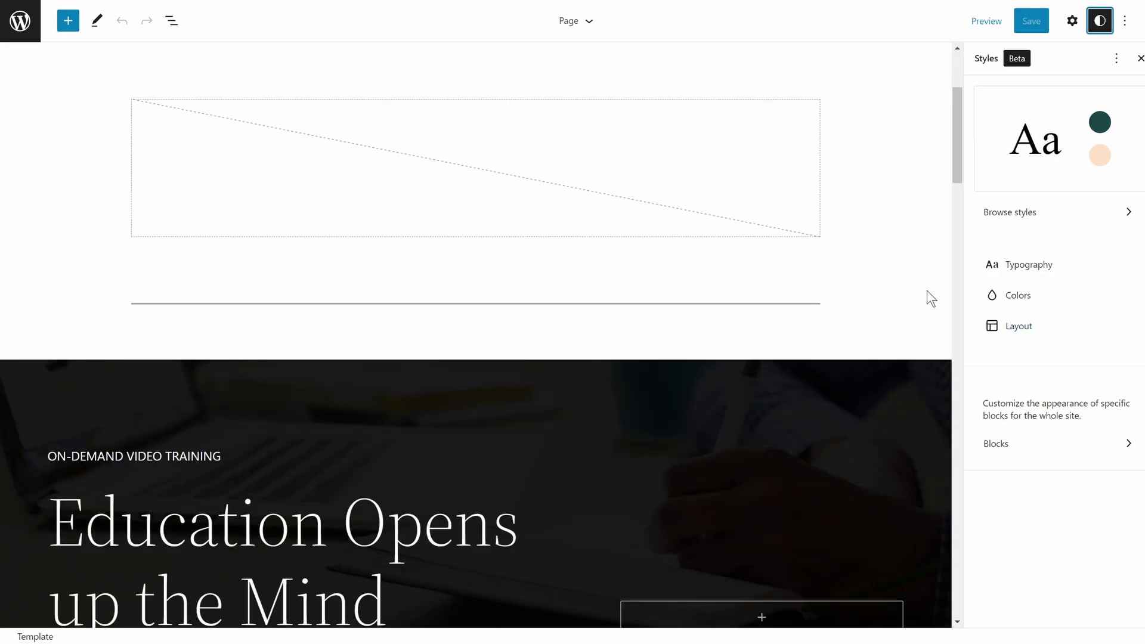
pyautogui.click(1053, 270)
pyautogui.scroll(-2, 854, 280)
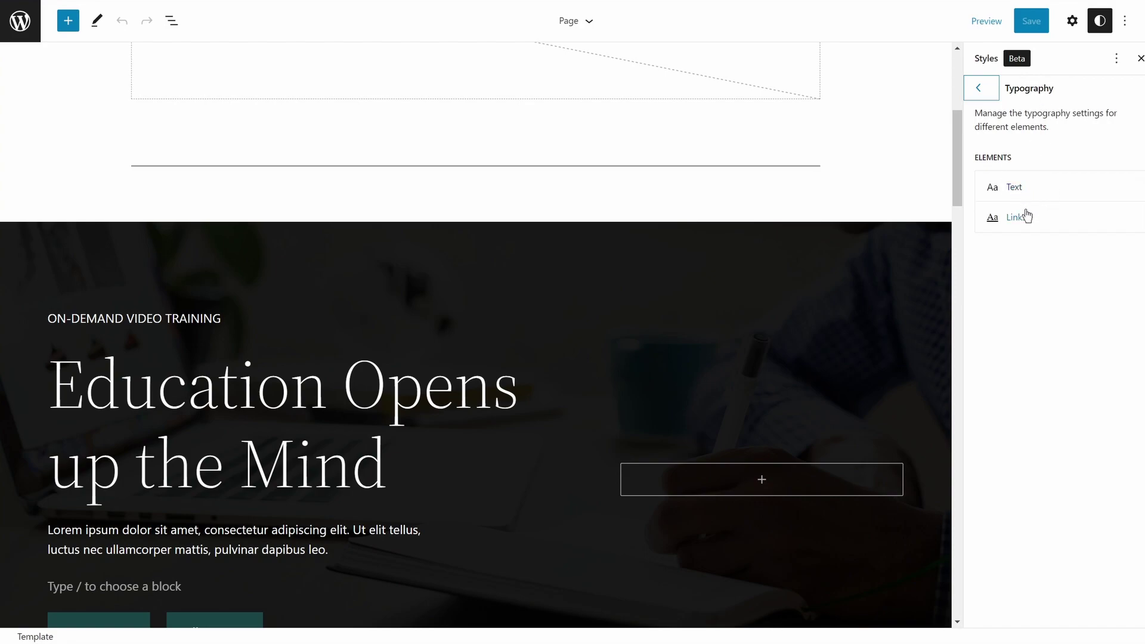
pyautogui.click(1021, 190)
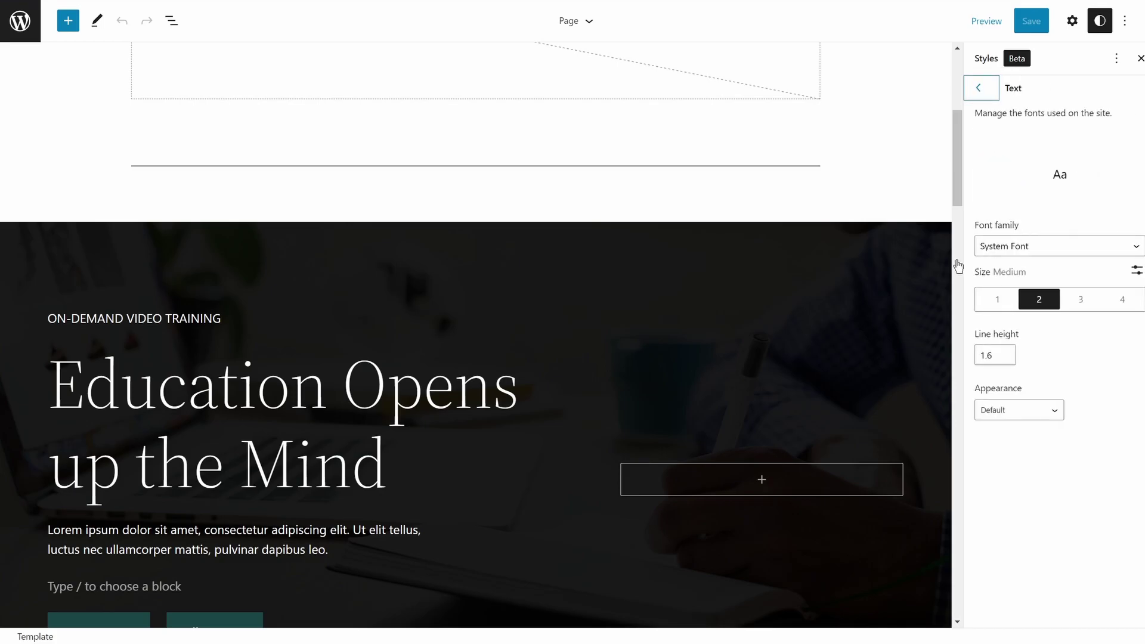
pyautogui.scroll(-3, 843, 318)
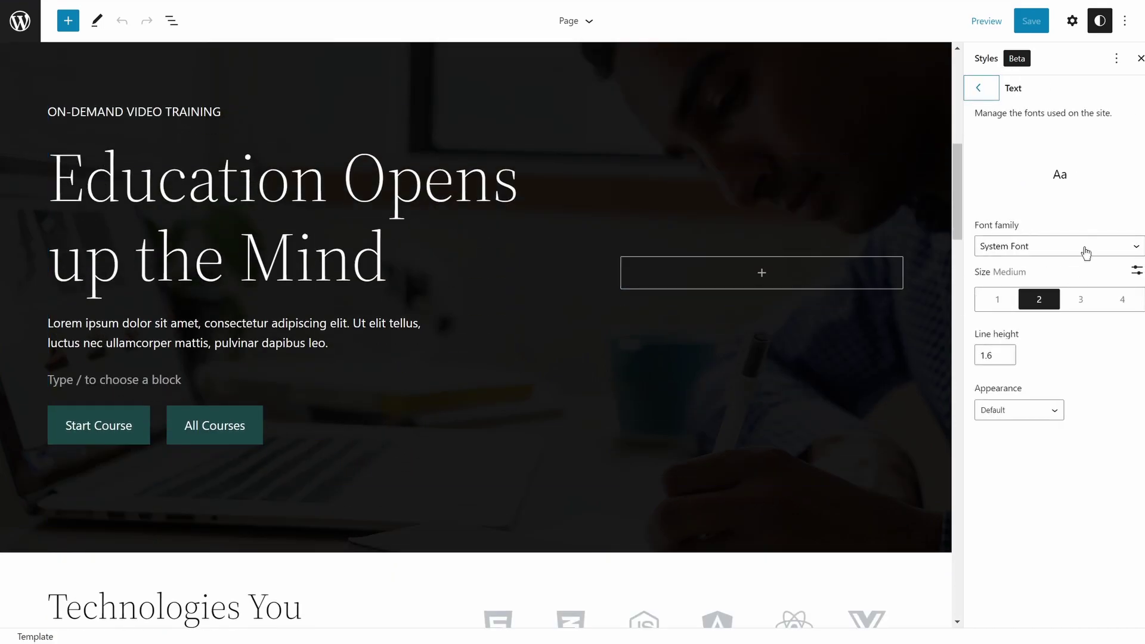
pyautogui.click(1085, 253)
pyautogui.click(1052, 286)
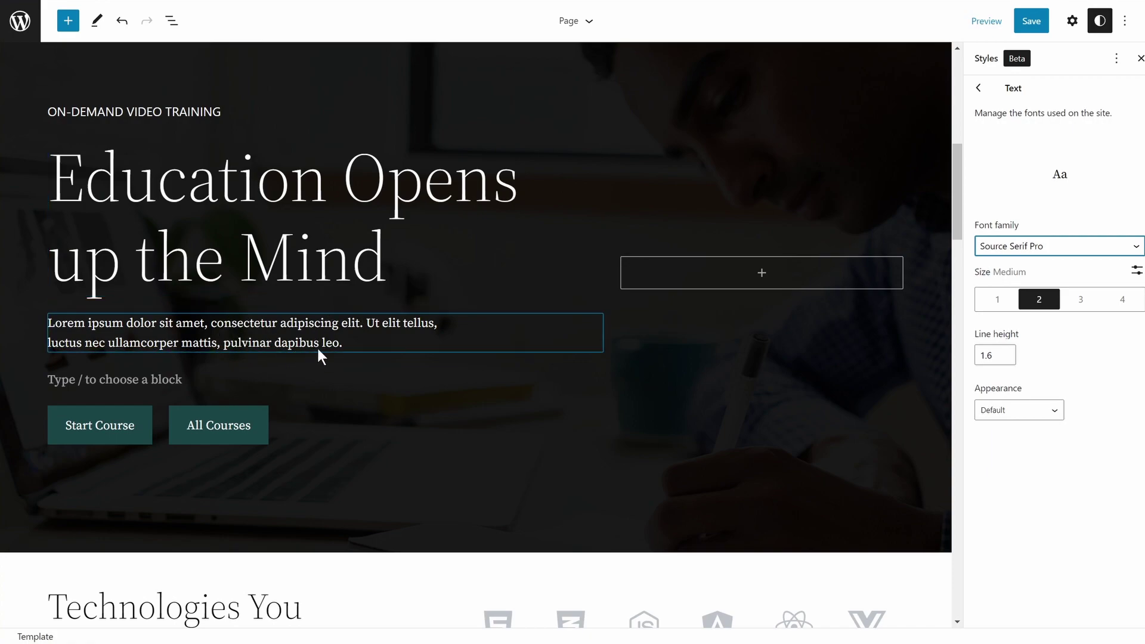
# Switch the site text to System Font and back to Source Serif Pro to compare the two
pyautogui.click(1052, 250)
pyautogui.click(1035, 278)
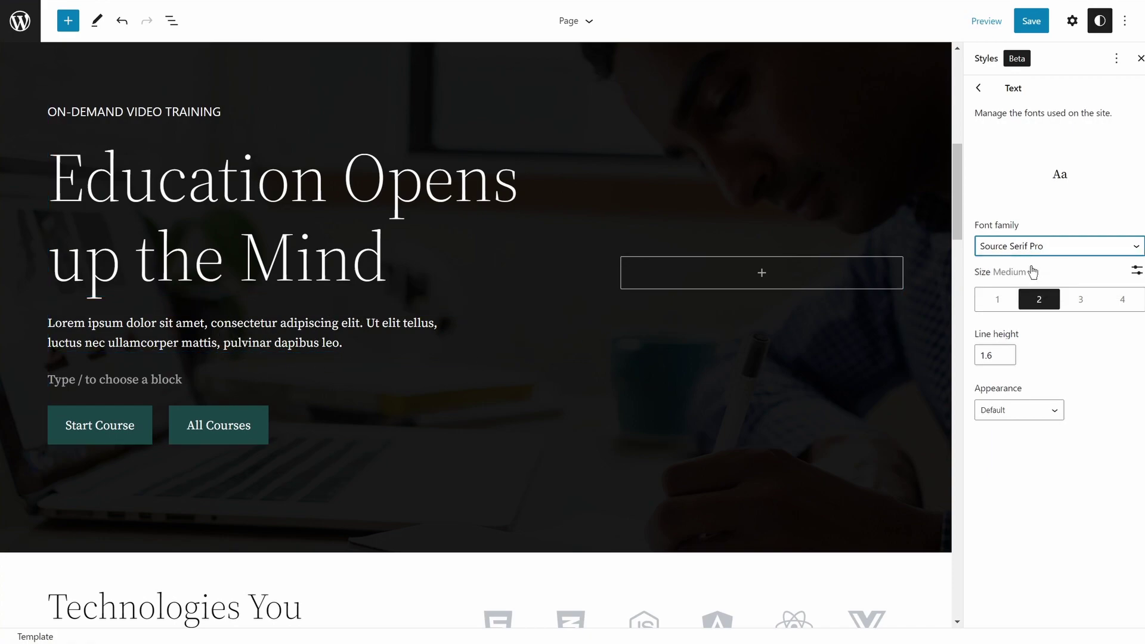
pyautogui.click(1056, 254)
pyautogui.click(1040, 277)
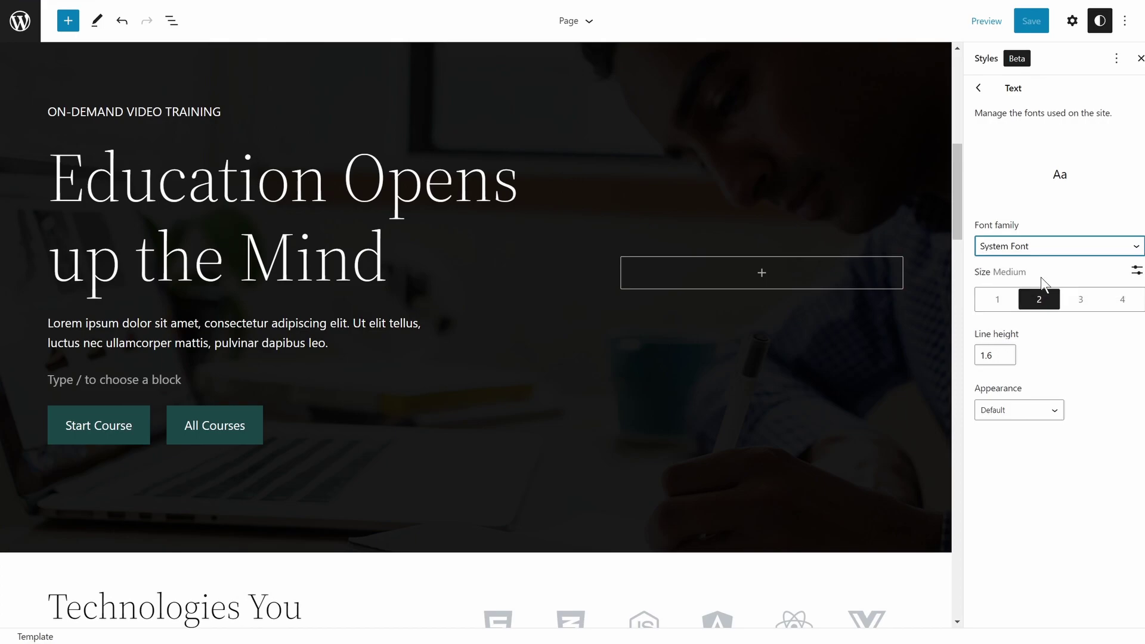
pyautogui.click(1042, 247)
pyautogui.click(1030, 290)
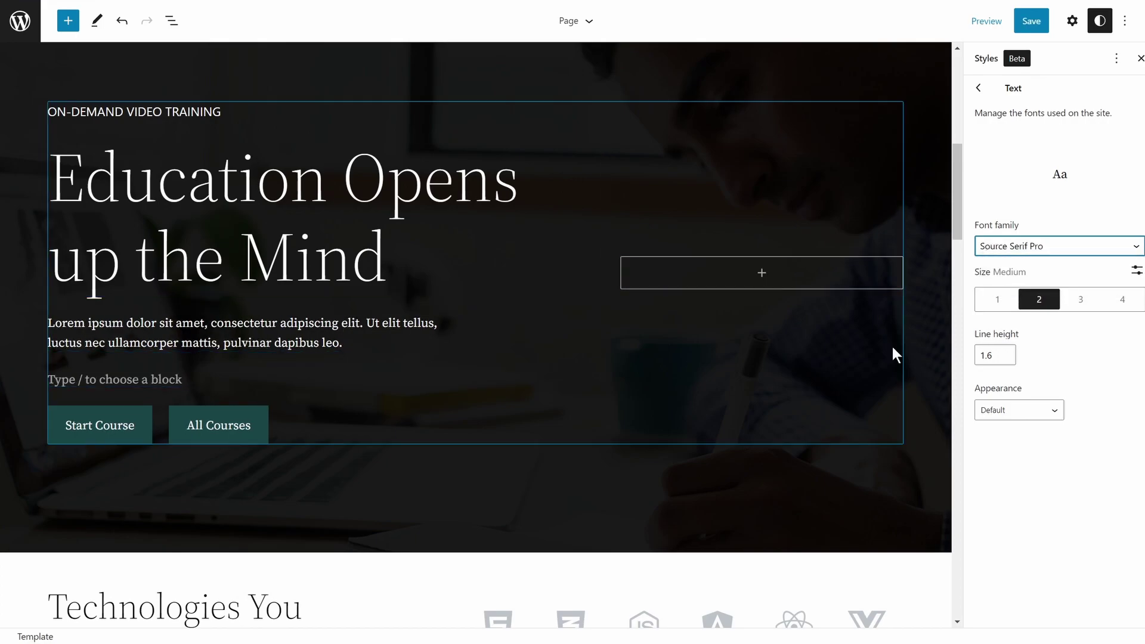
# Set the site text size to 3 (Large) and its appearance to Extra Bold
pyautogui.click(1080, 303)
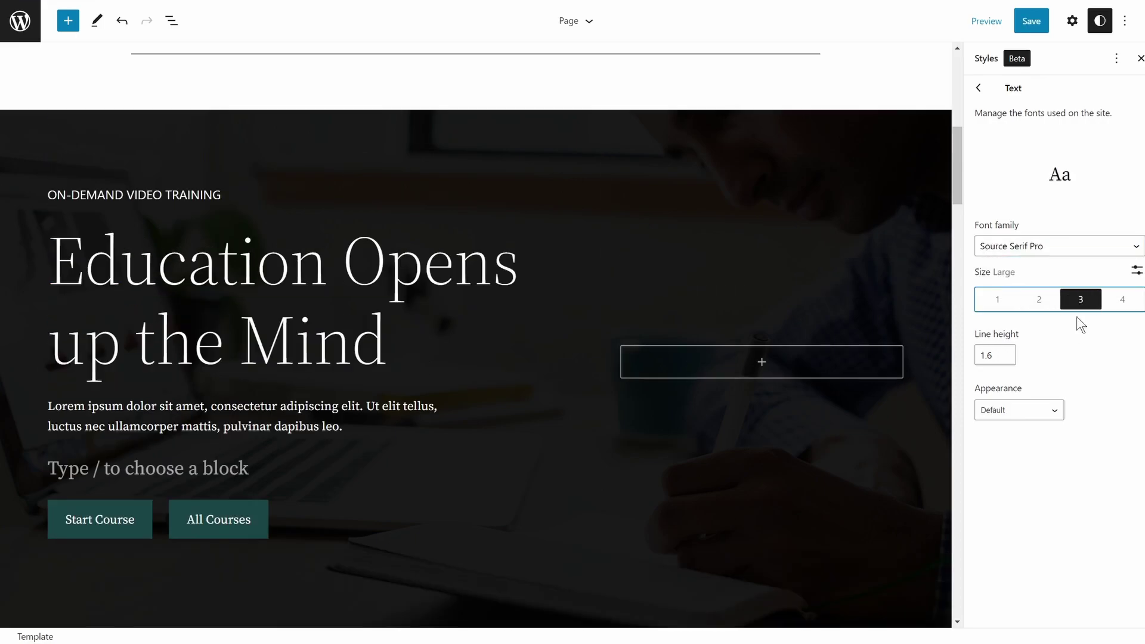
pyautogui.click(1011, 409)
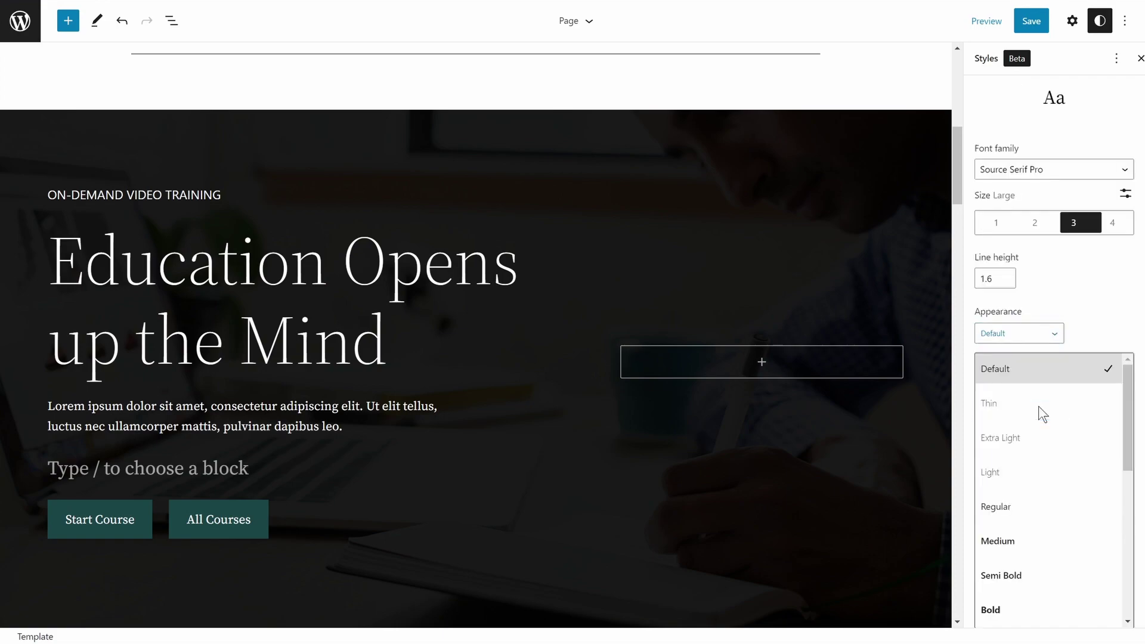
pyautogui.scroll(-2, 1098, 430)
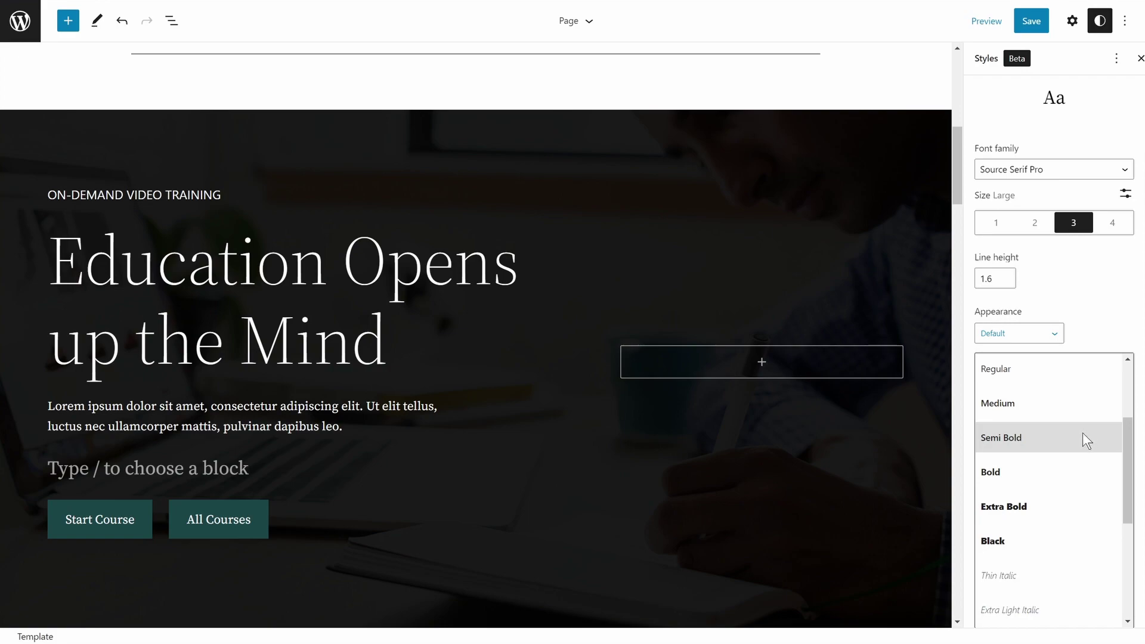
pyautogui.click(1044, 515)
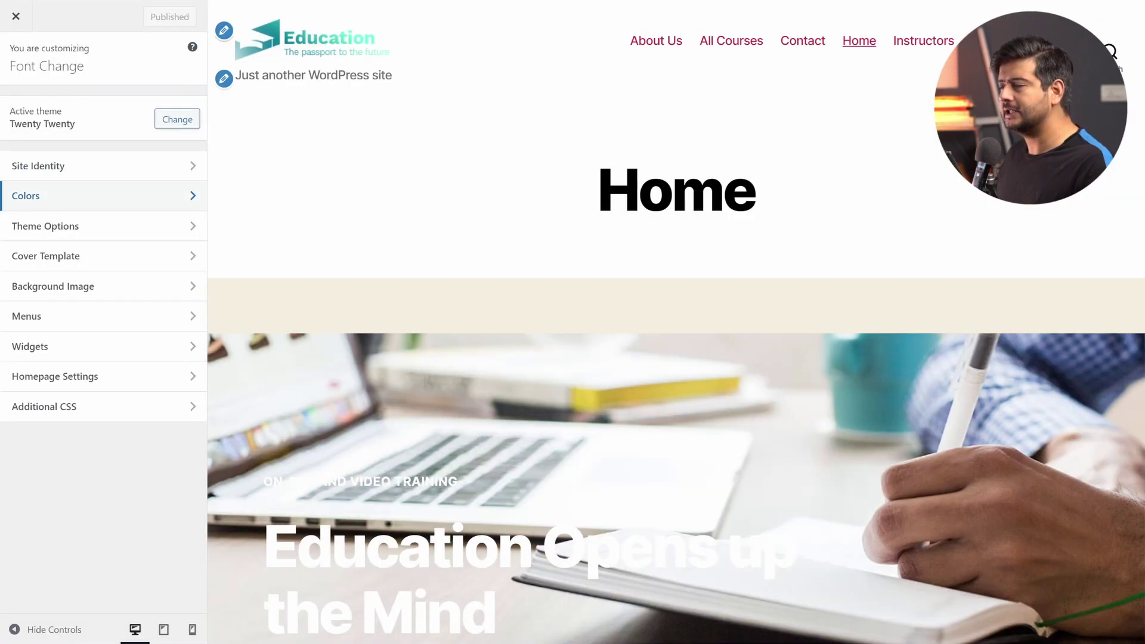
# Check the Site Identity, Colors and Theme Options sections of the Twenty Twenty customizer for font settings
pyautogui.click(135, 172)
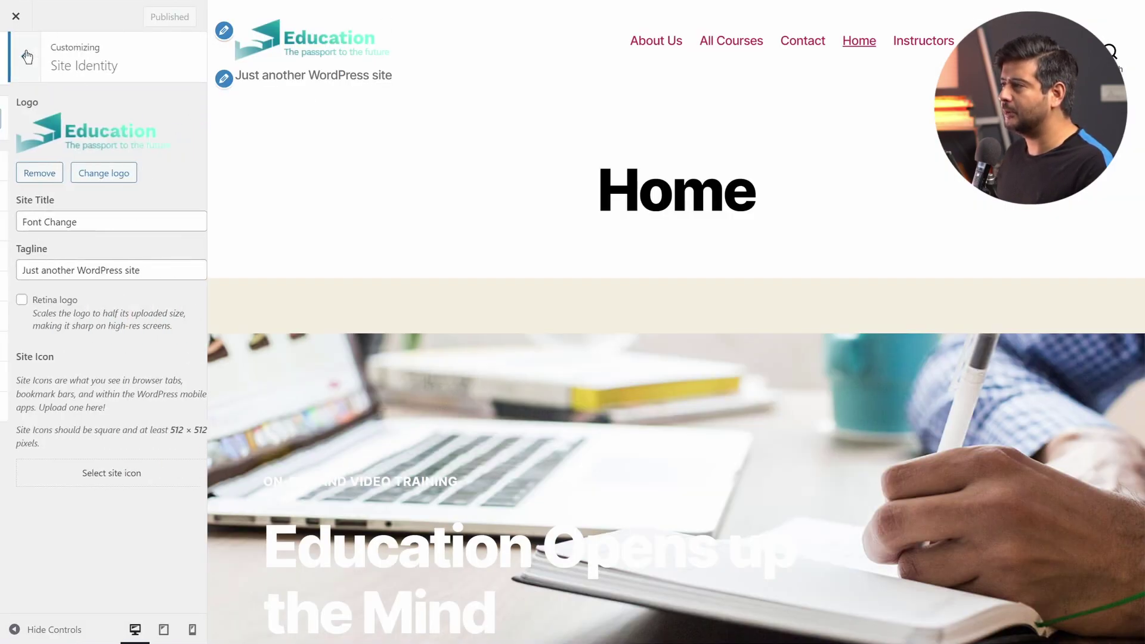
pyautogui.click(27, 57)
pyautogui.click(108, 195)
pyautogui.click(22, 50)
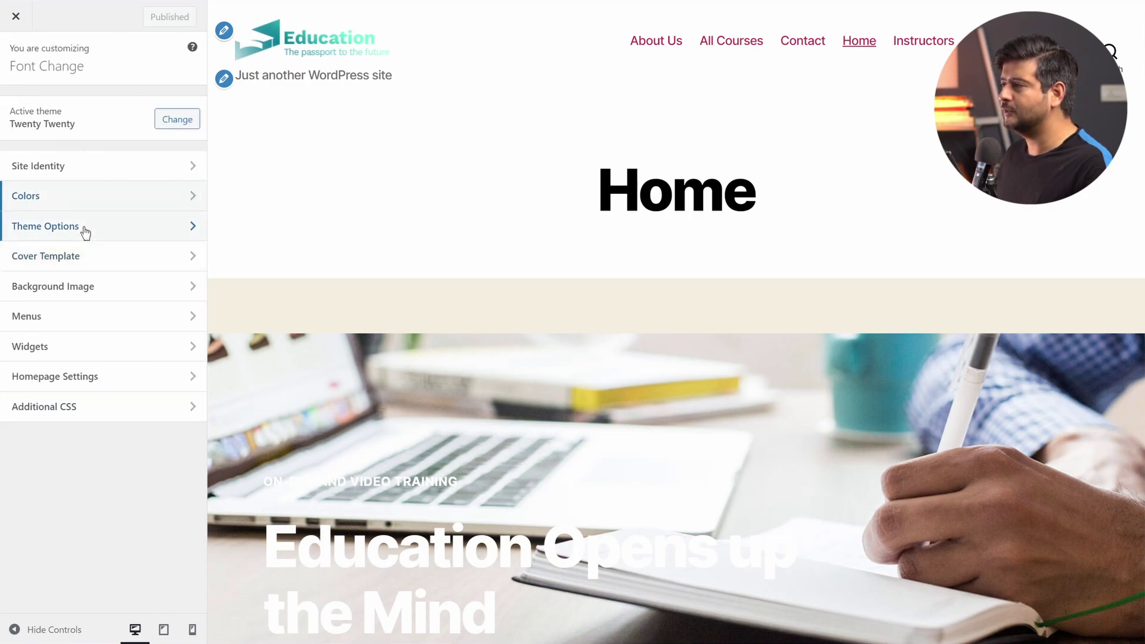
pyautogui.click(85, 232)
pyautogui.click(24, 60)
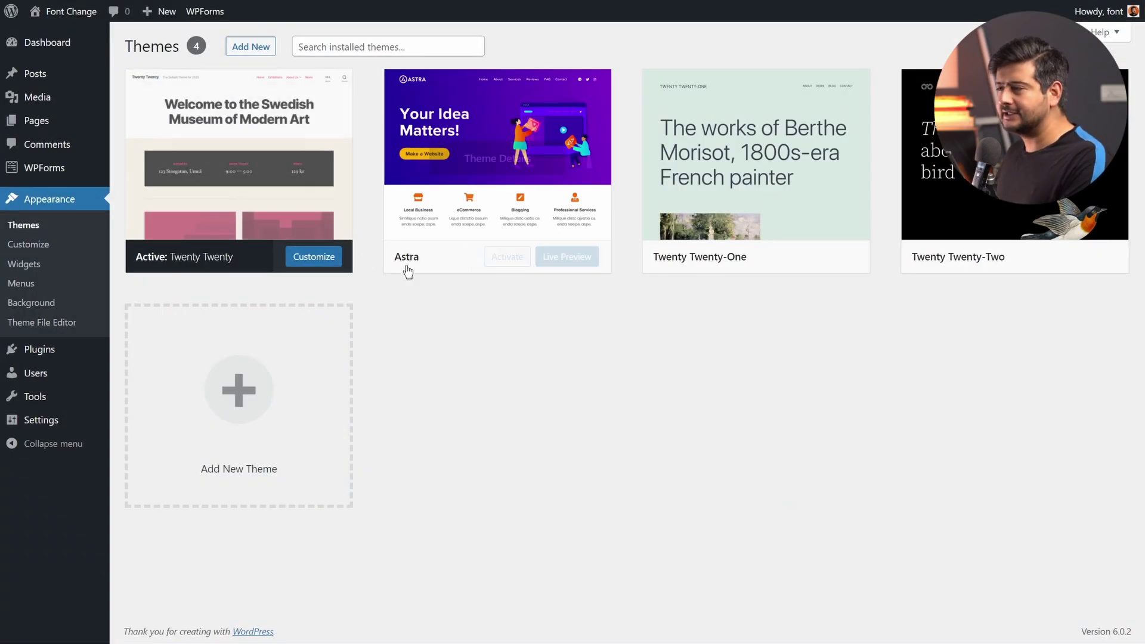
# Open the installed plugins list and read the Easy Google Fonts description on its WordPress.org plugin page
pyautogui.moveTo(115, 360)
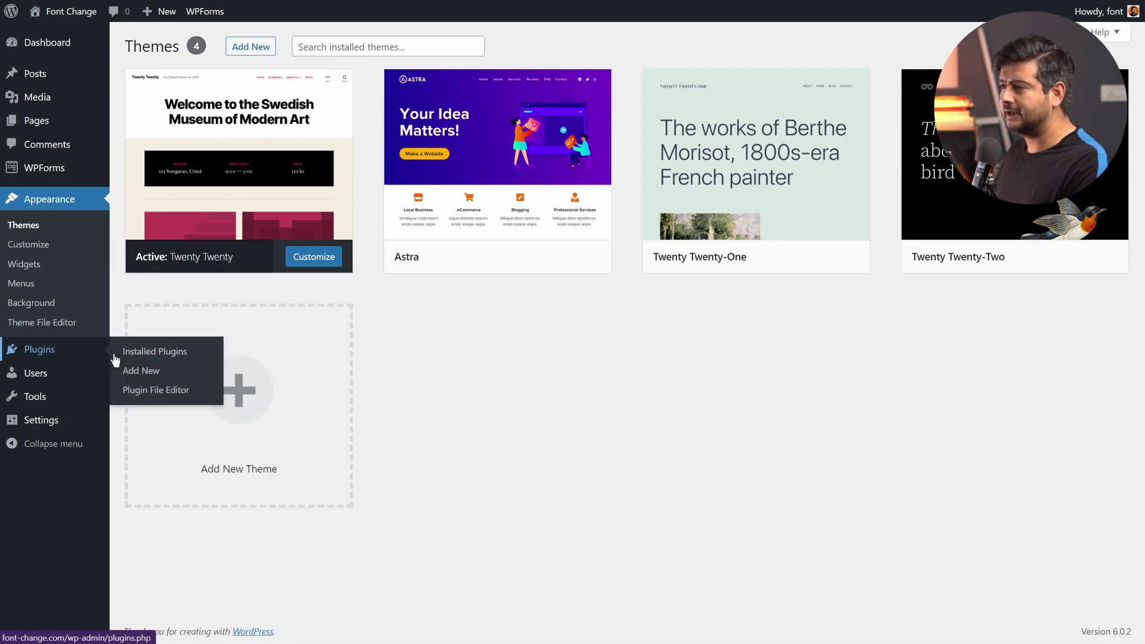
pyautogui.click(167, 353)
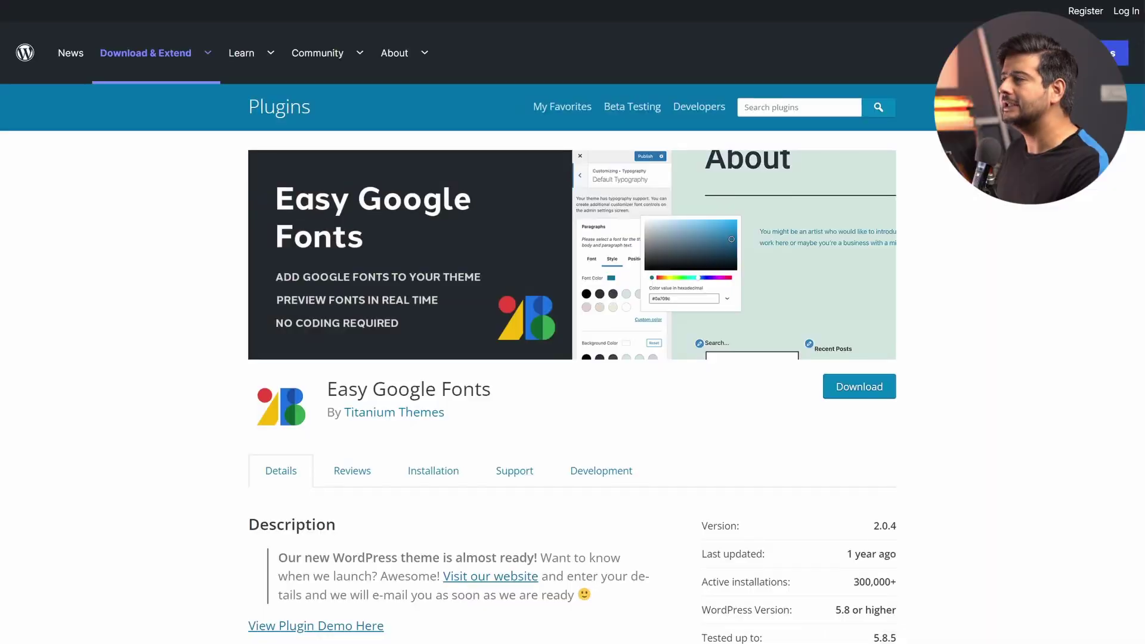
pyautogui.scroll(-2, 203, 254)
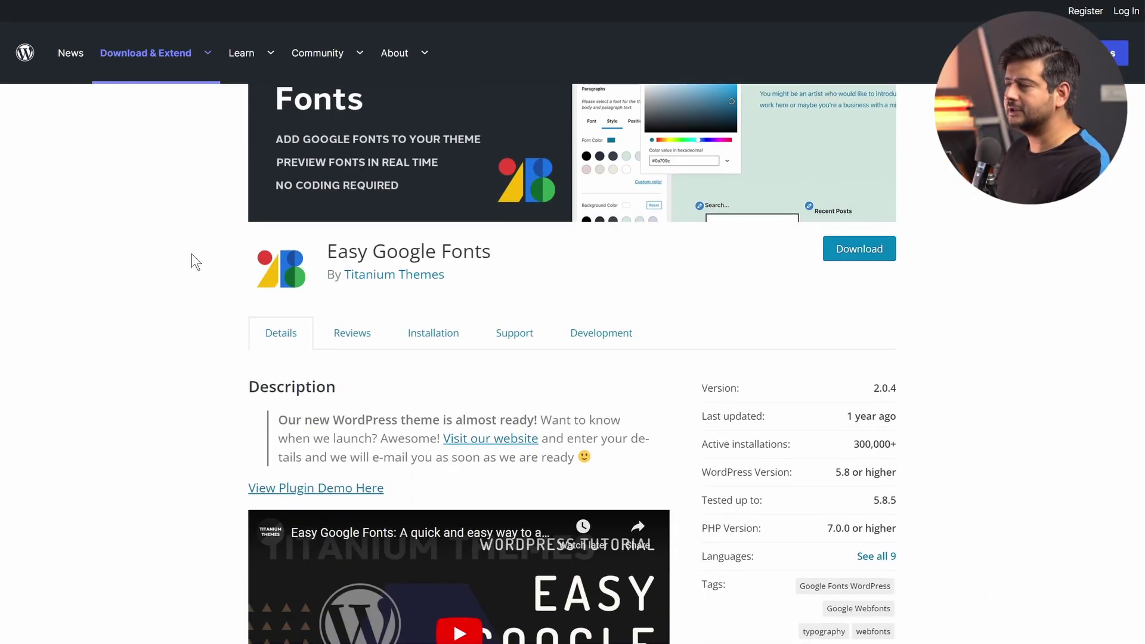
pyautogui.scroll(-10, 191, 254)
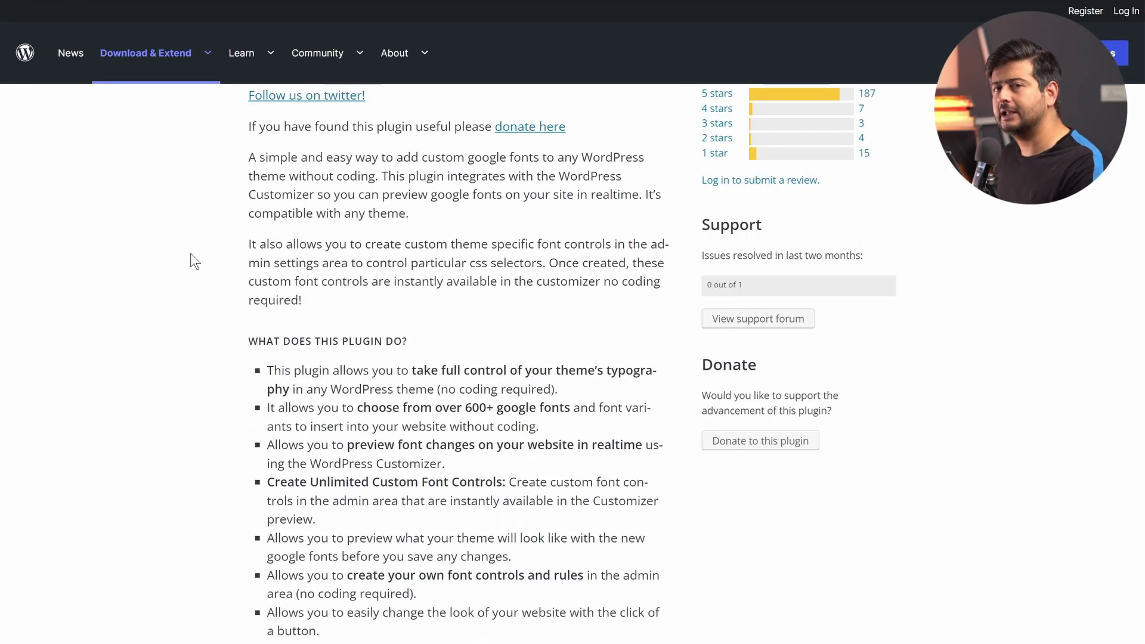
pyautogui.scroll(-3, 191, 253)
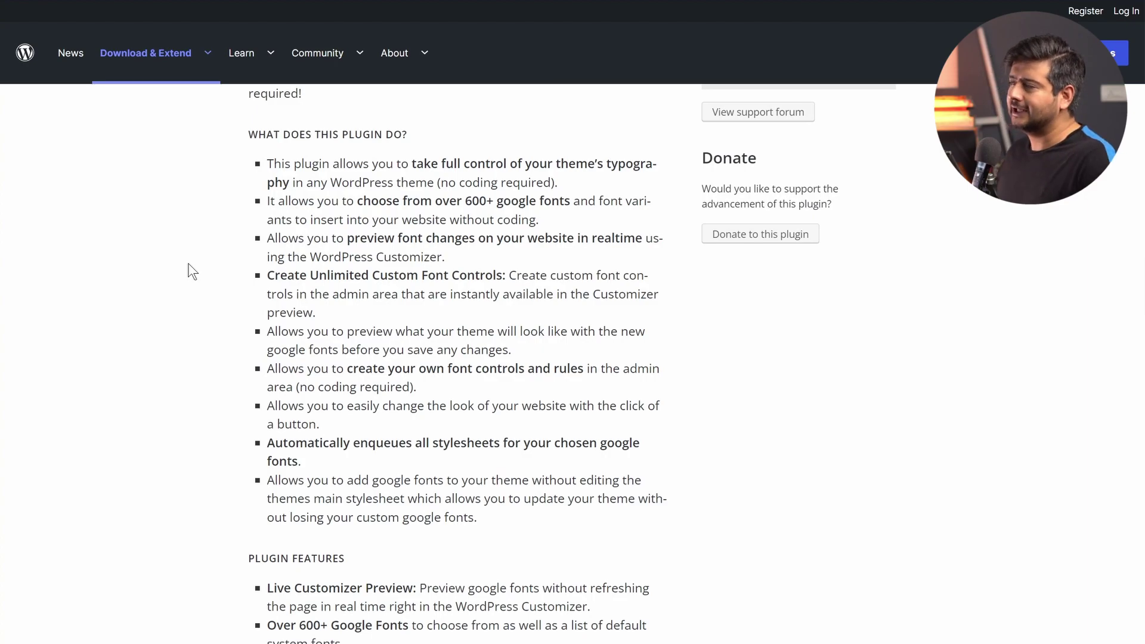
pyautogui.scroll(10, 185, 266)
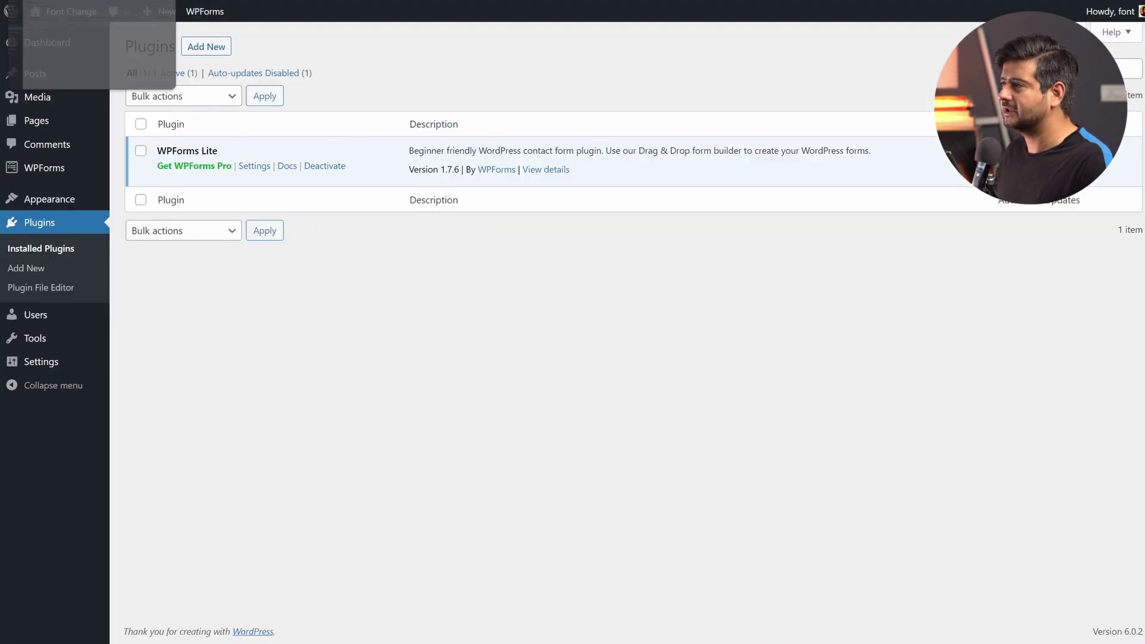
# Search the plugin directory for "easy google fonts", then install and activate the Easy Google Fonts plugin
pyautogui.click(211, 53)
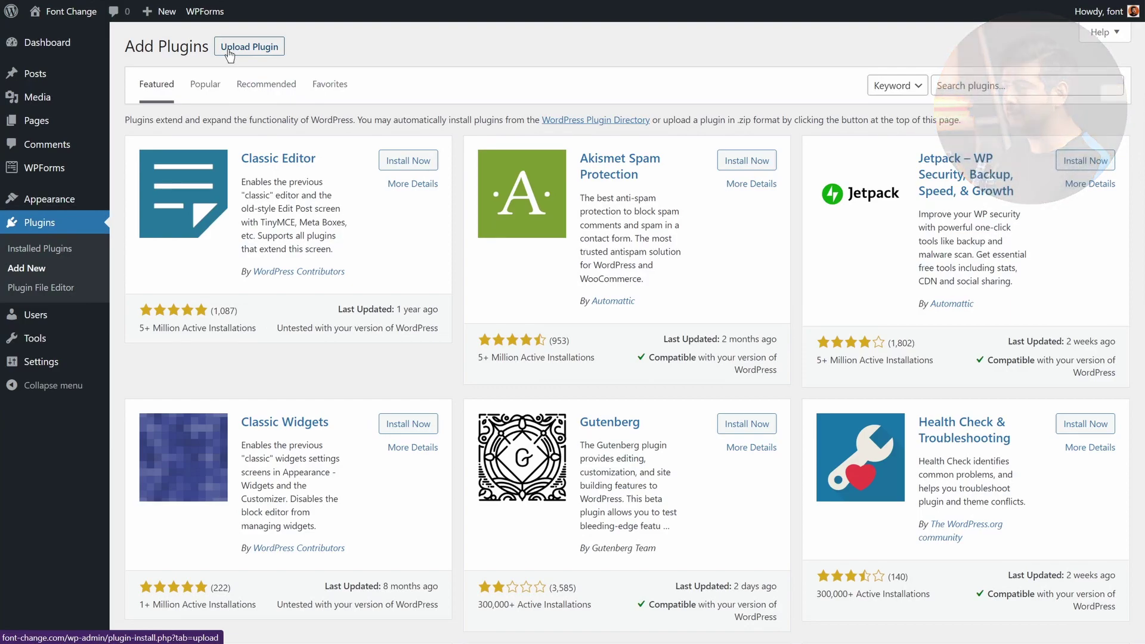
pyautogui.click(984, 86)
pyautogui.write('easy google fonts')
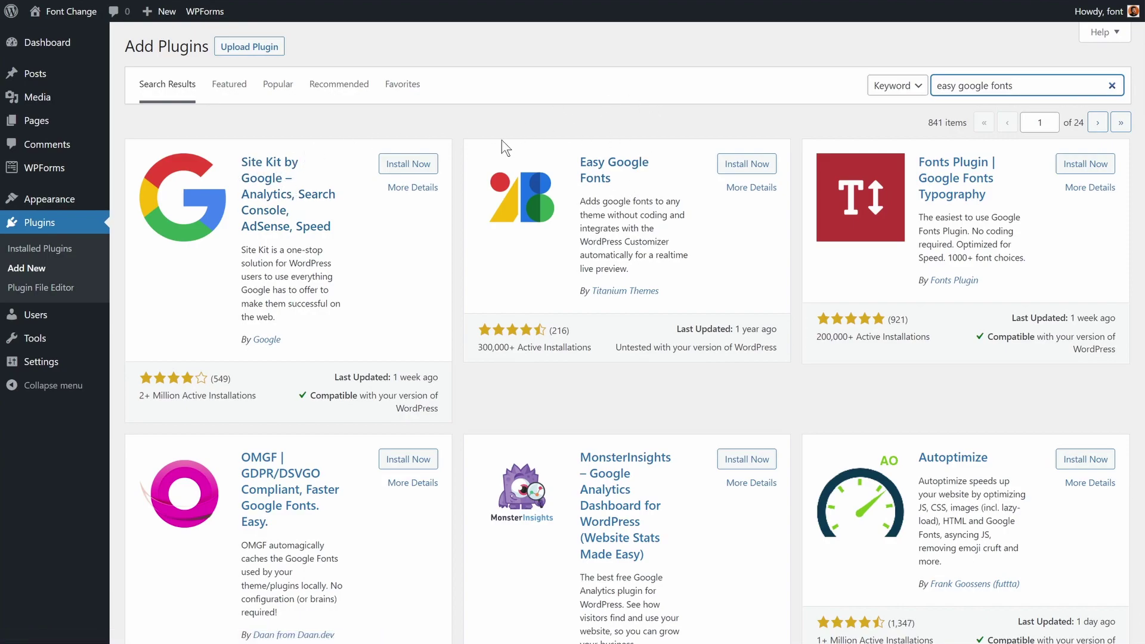
pyautogui.click(738, 166)
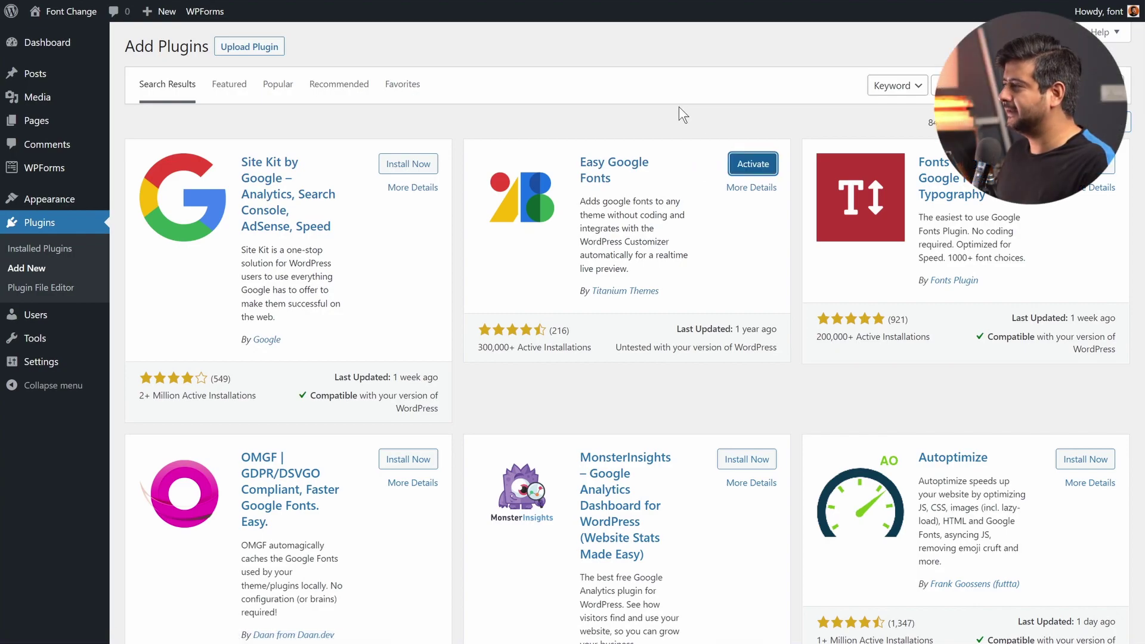
pyautogui.click(749, 165)
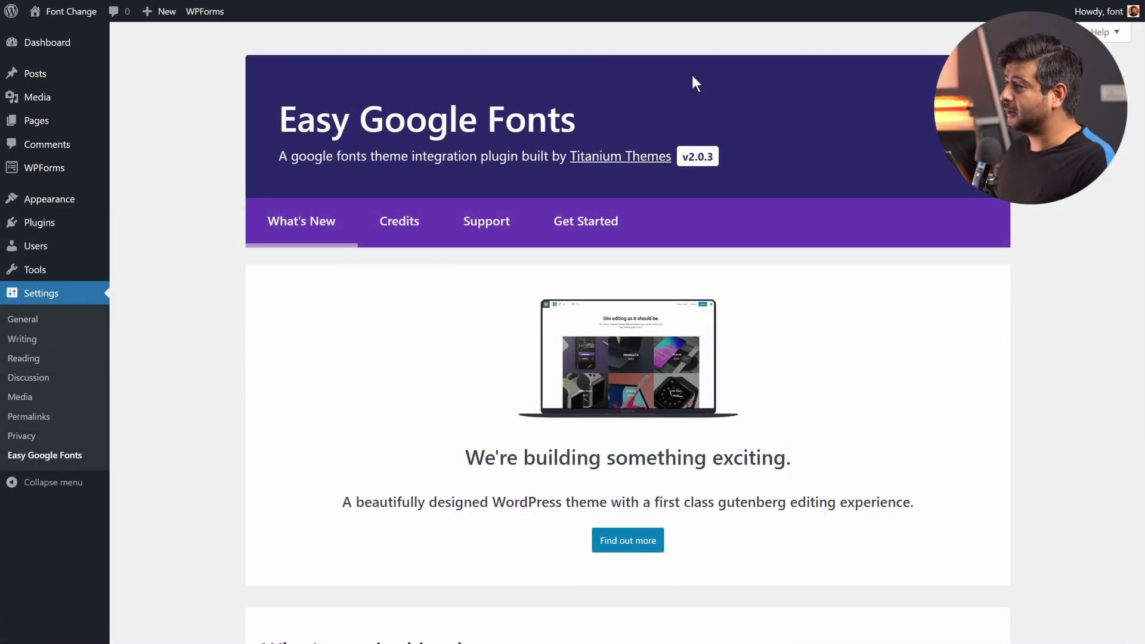
# Open the Font Controls settings page of Easy Google Fonts
pyautogui.scroll(-5, 421, 267)
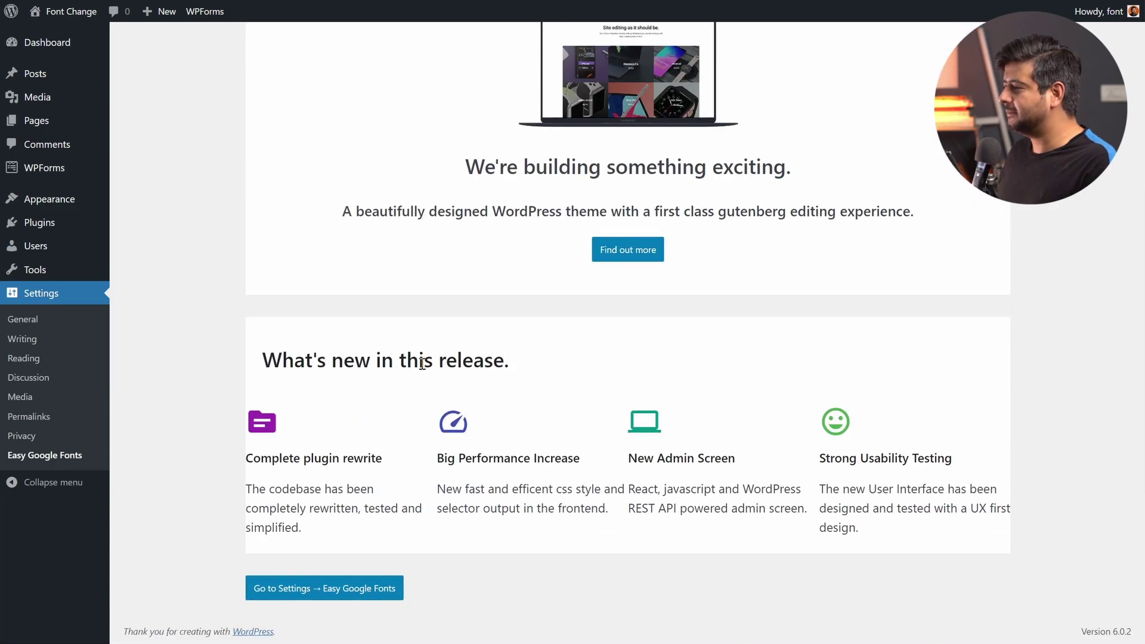
pyautogui.click(308, 591)
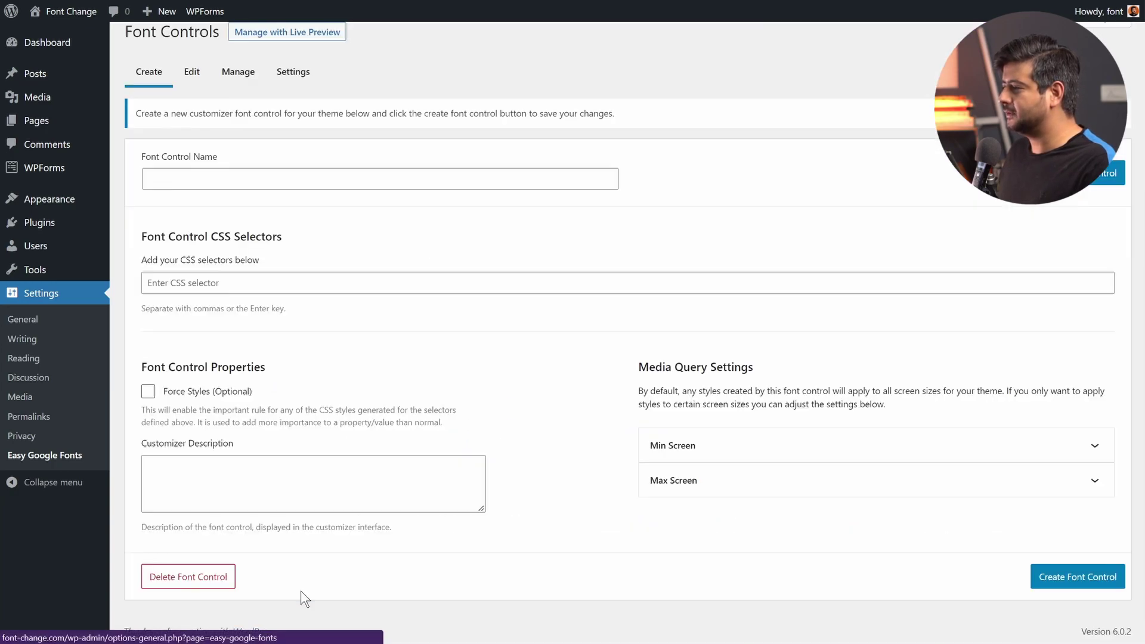
pyautogui.click(48, 456)
pyautogui.click(638, 44)
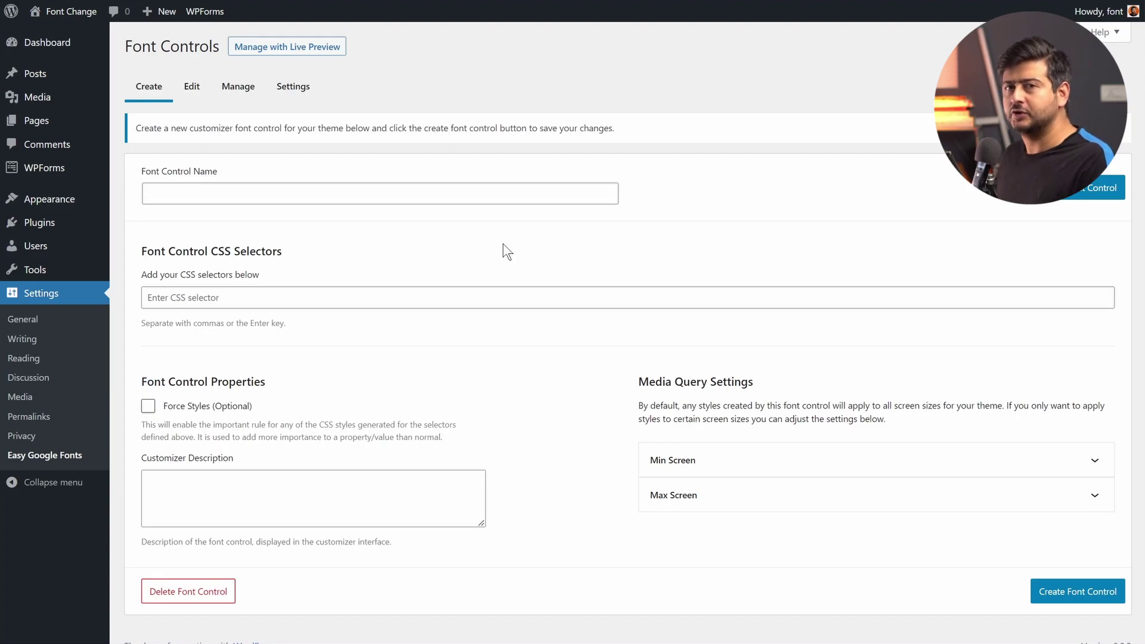
# Manage the font controls with live preview and open the Default Typography section of the customizer
pyautogui.click(294, 52)
pyautogui.click(643, 44)
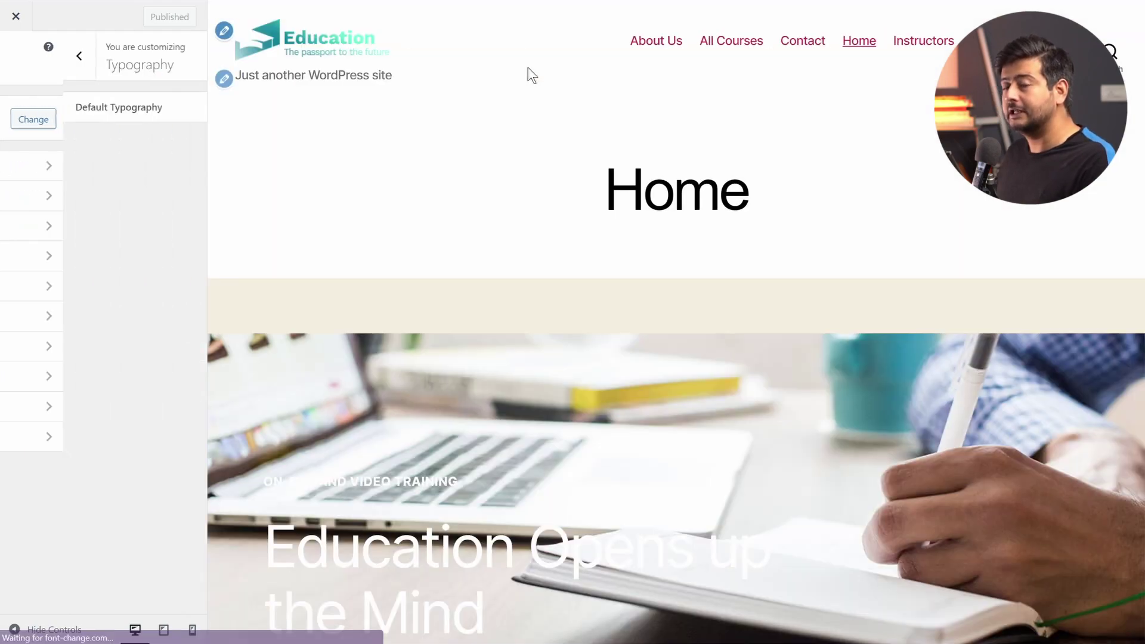
pyautogui.click(17, 57)
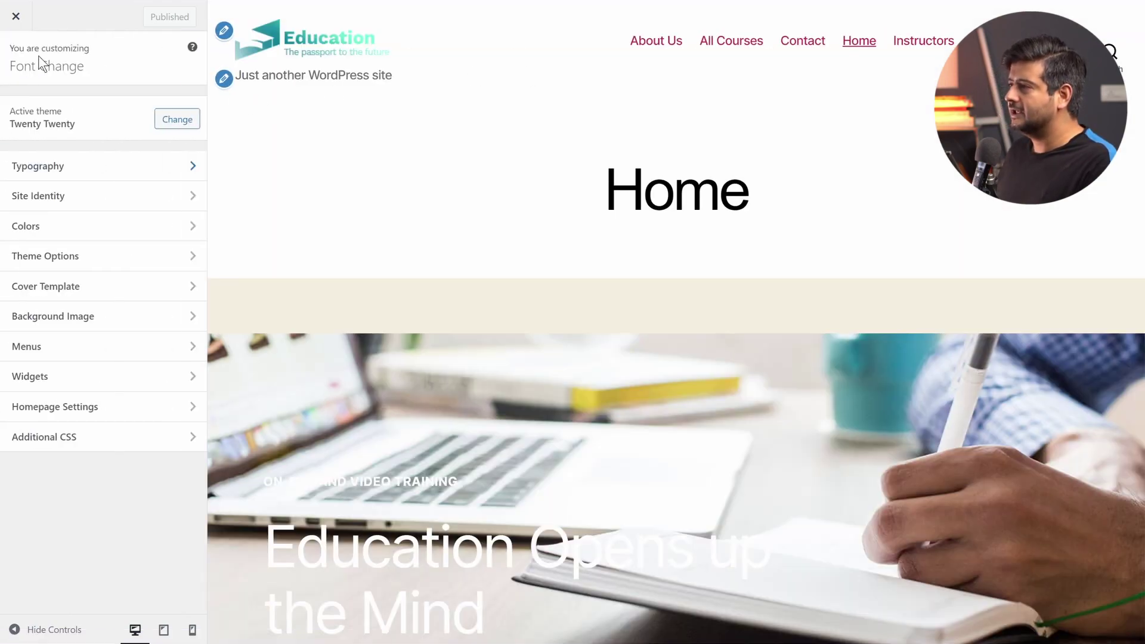
pyautogui.click(60, 169)
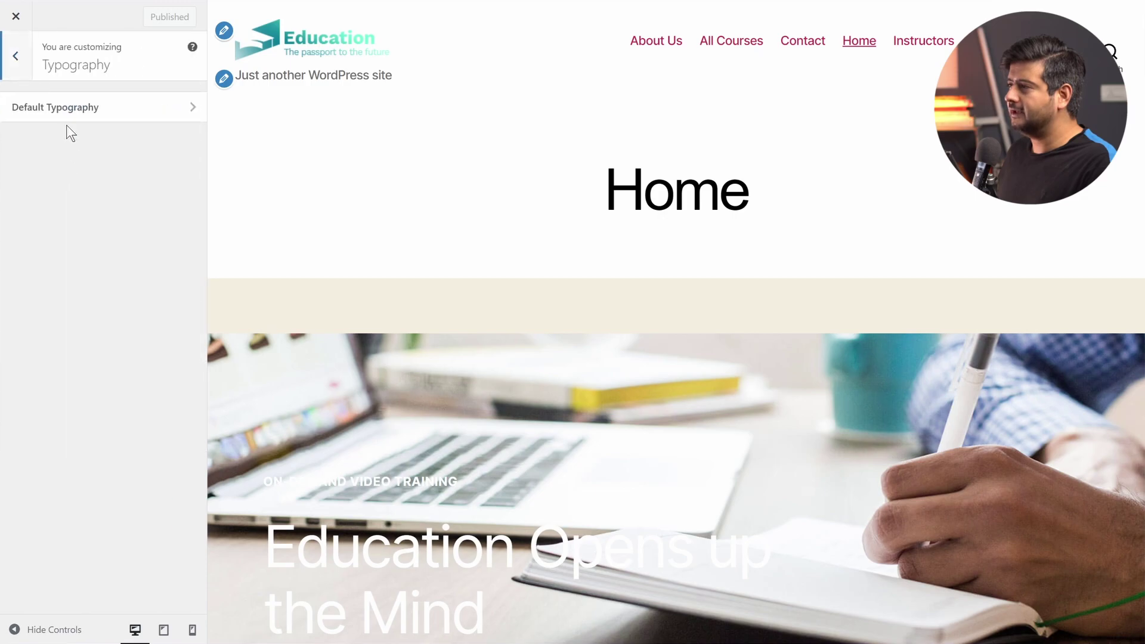
pyautogui.click(68, 109)
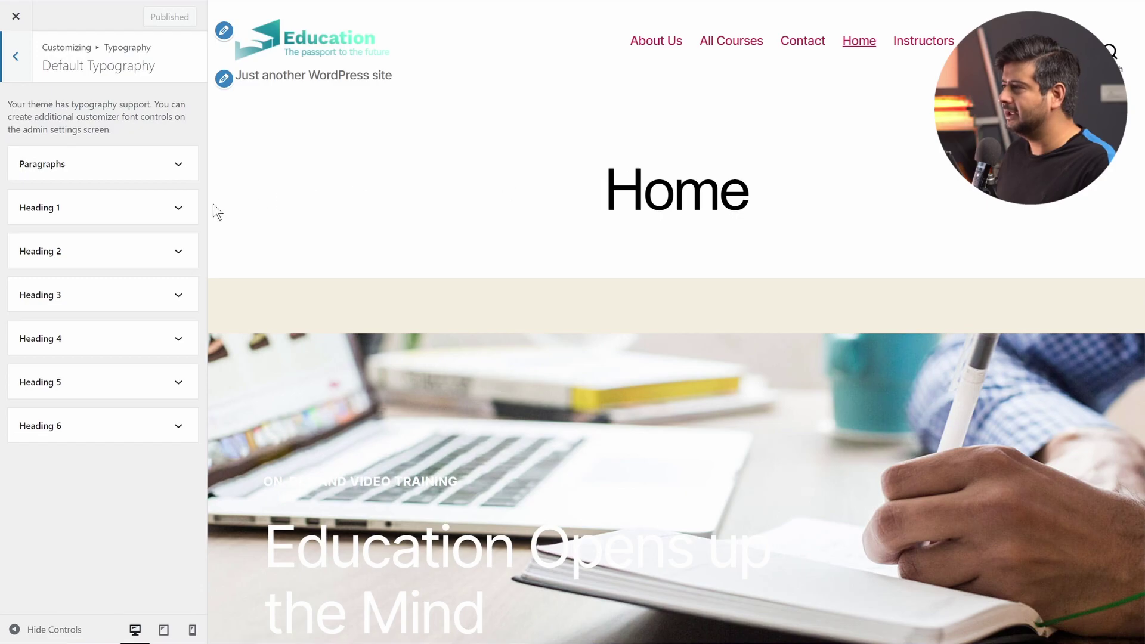
# Set the Heading 1 font family to Teko in the Default Typography settings
pyautogui.click(179, 208)
pyautogui.scroll(-2, 191, 232)
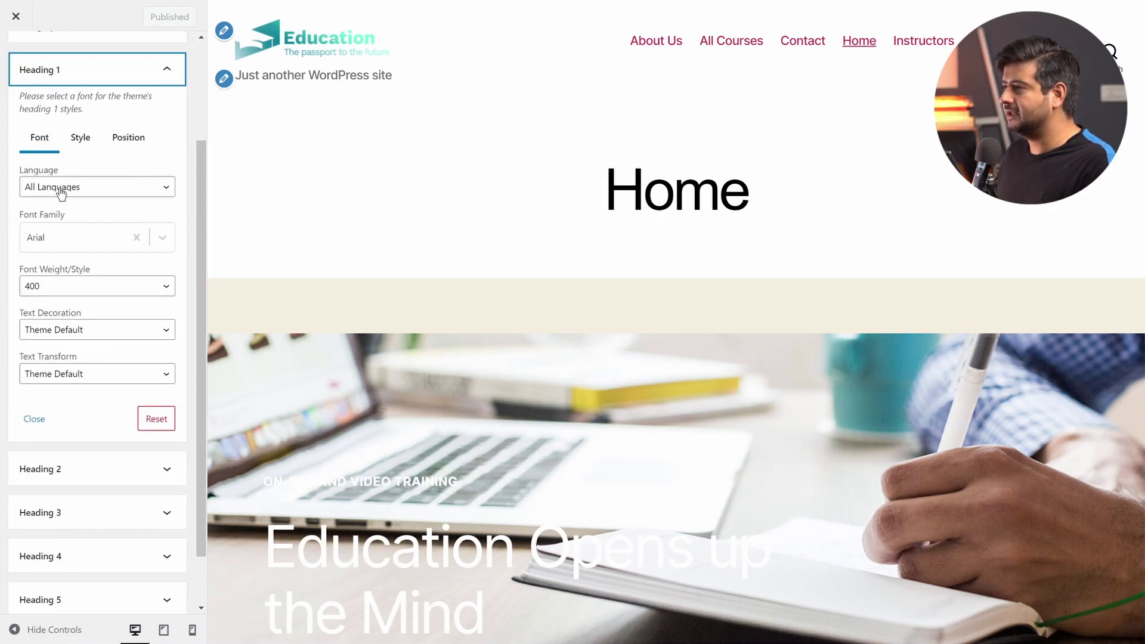
pyautogui.click(160, 238)
pyautogui.scroll(-5, 137, 322)
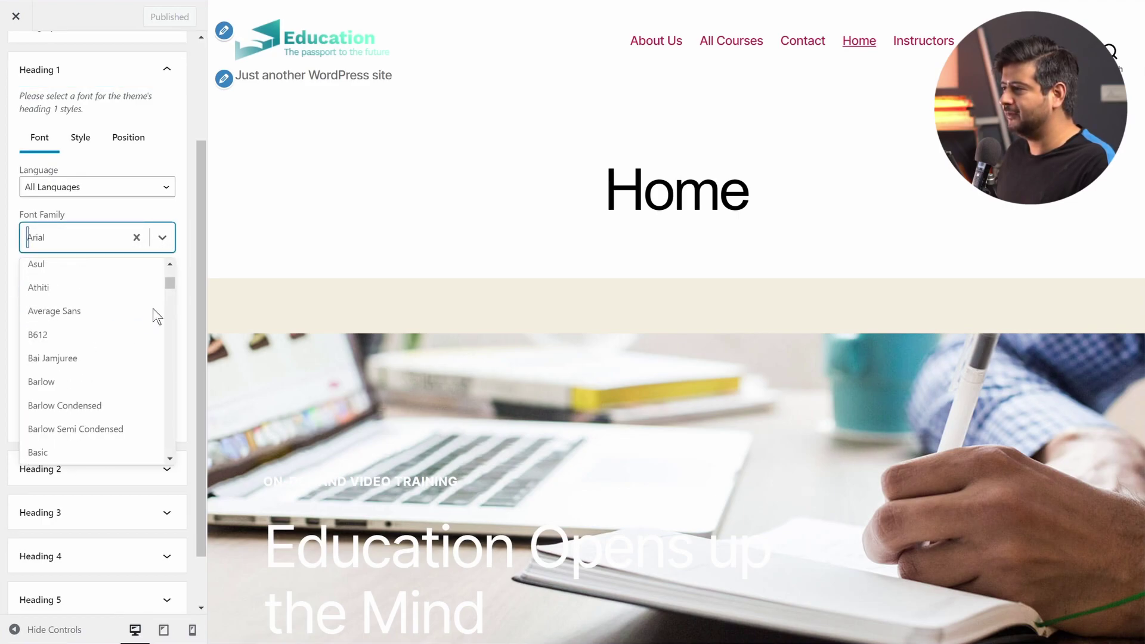
pyautogui.moveTo(174, 281); pyautogui.dragTo(173, 296)
pyautogui.scroll(-20, 170, 343)
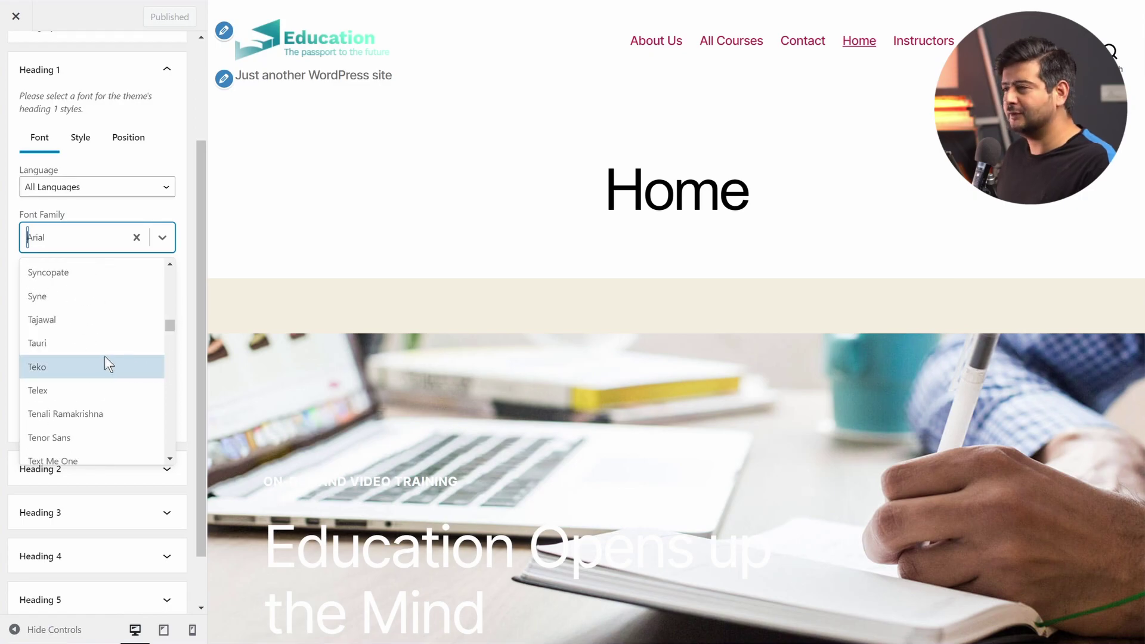
pyautogui.click(45, 365)
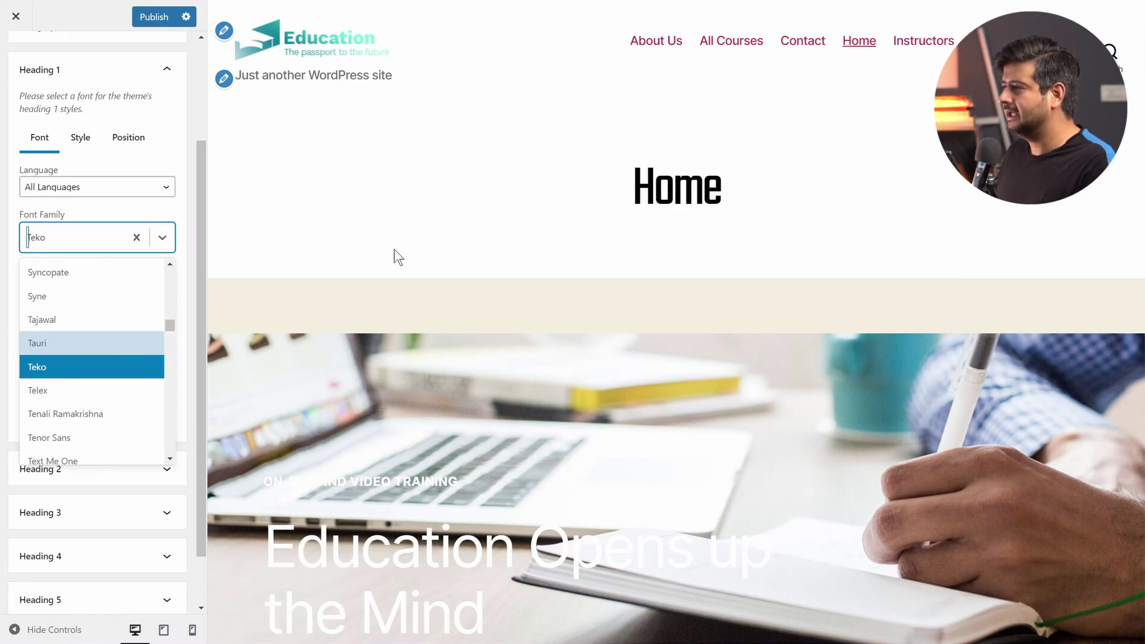
# Set the Heading 1 font weight to 600 and check the available language and text decoration options
pyautogui.click(170, 190)
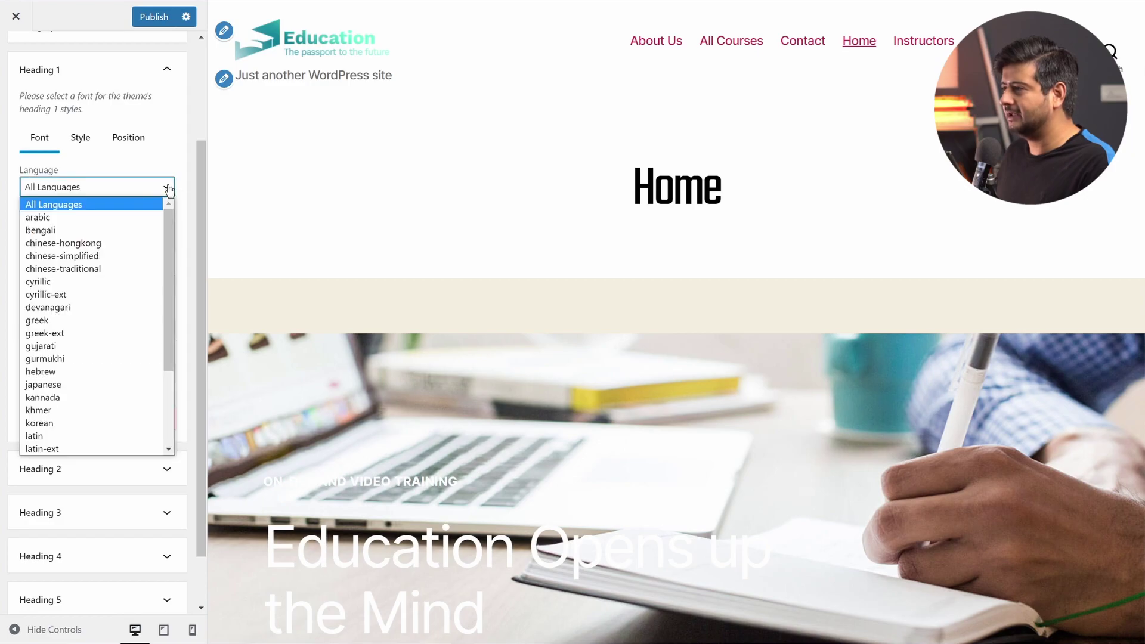
pyautogui.click(160, 164)
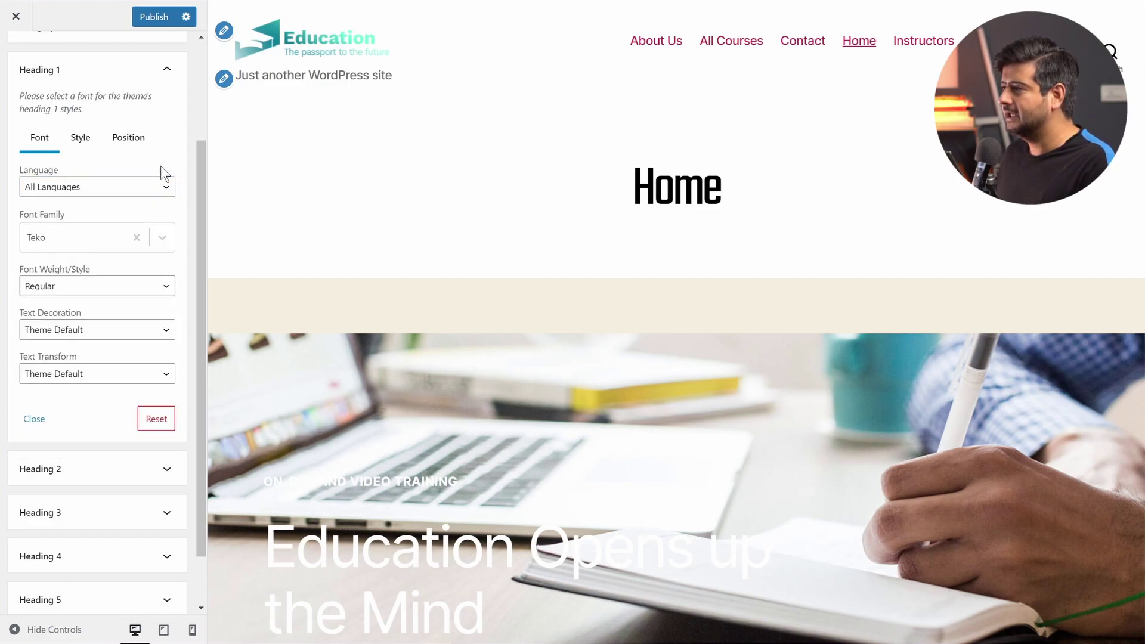
pyautogui.click(146, 289)
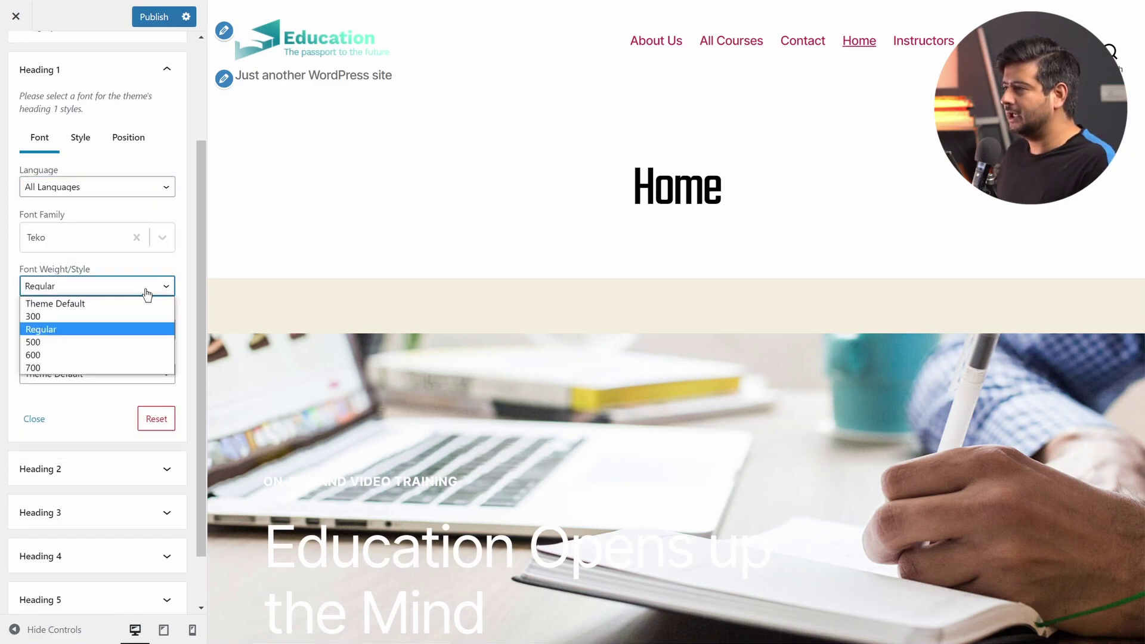
pyautogui.click(110, 356)
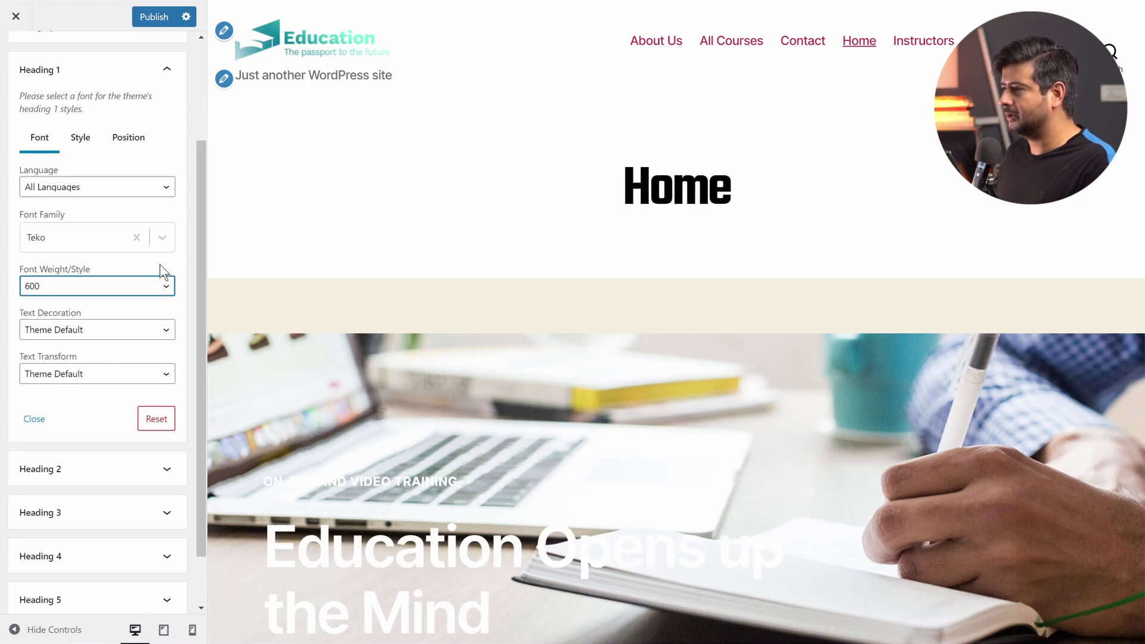
pyautogui.click(131, 332)
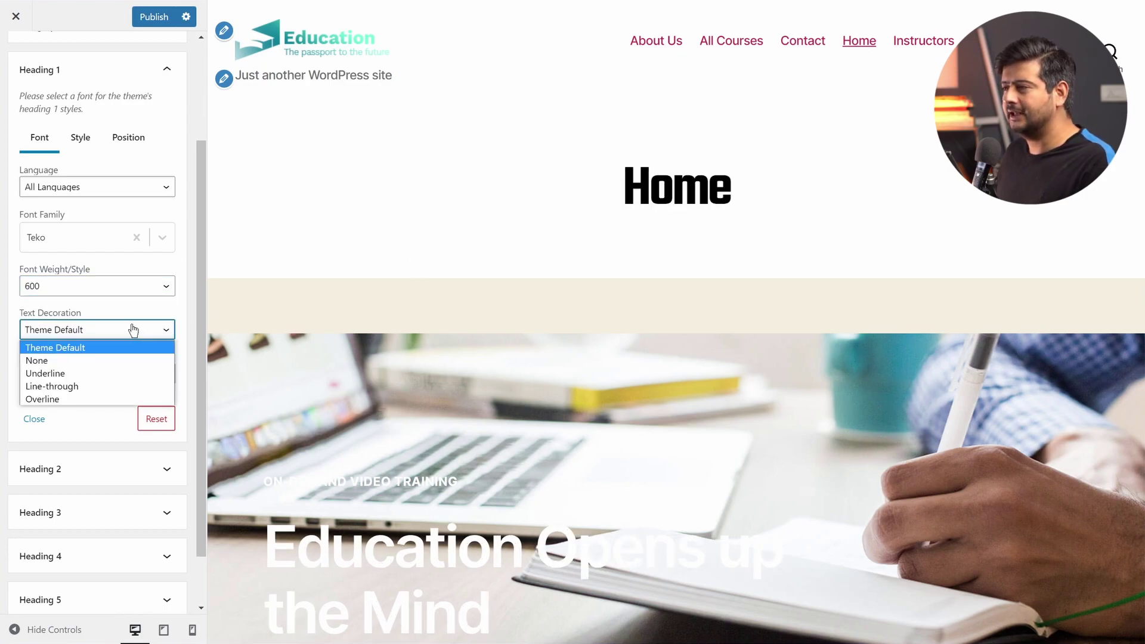
pyautogui.click(132, 334)
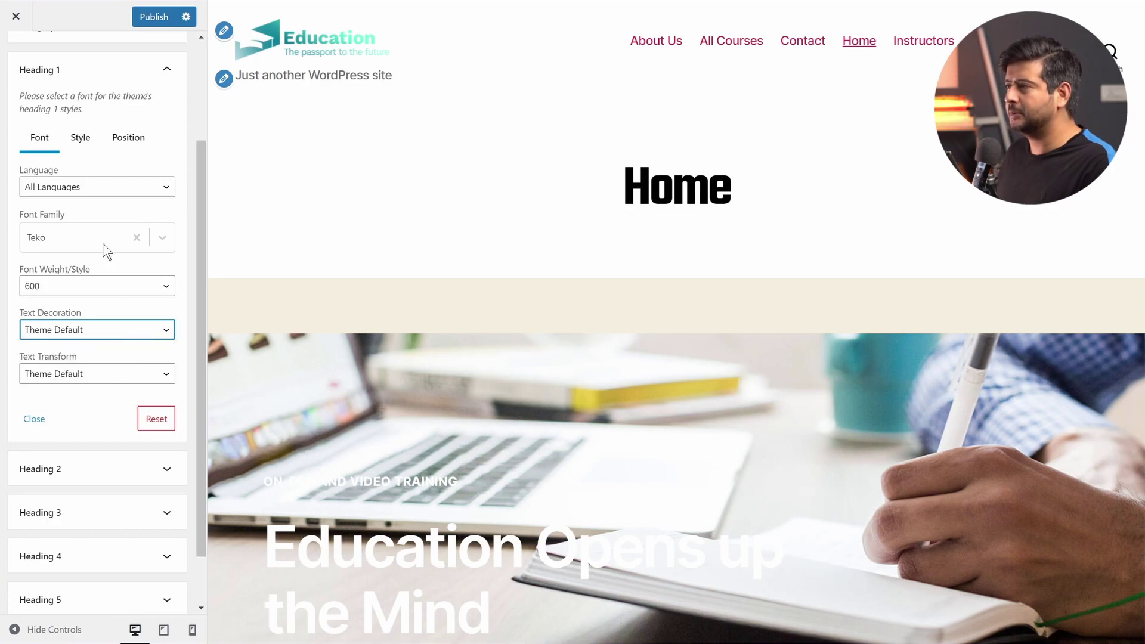
# Review the Style and Position settings offered for Heading 1, and close its control
pyautogui.click(81, 146)
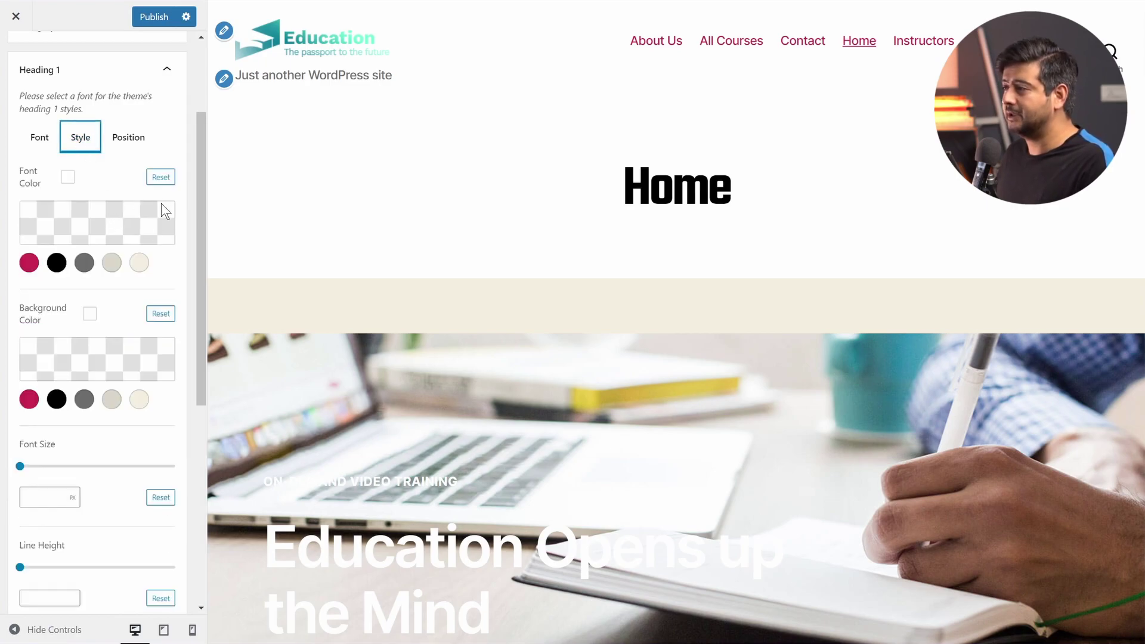
pyautogui.click(145, 141)
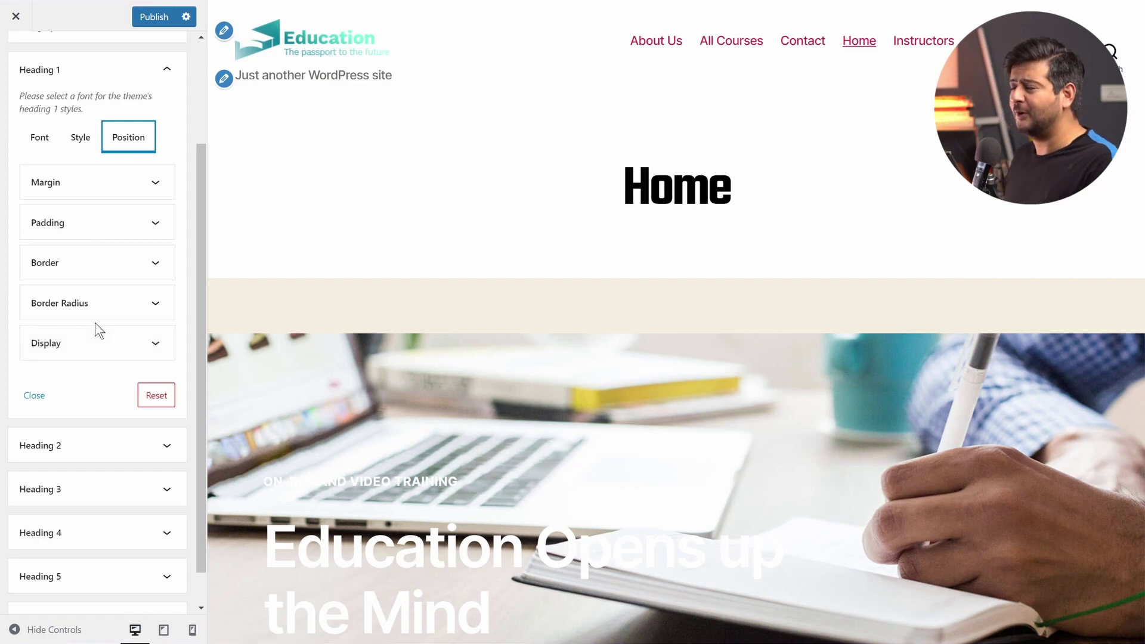
pyautogui.scroll(2, 113, 161)
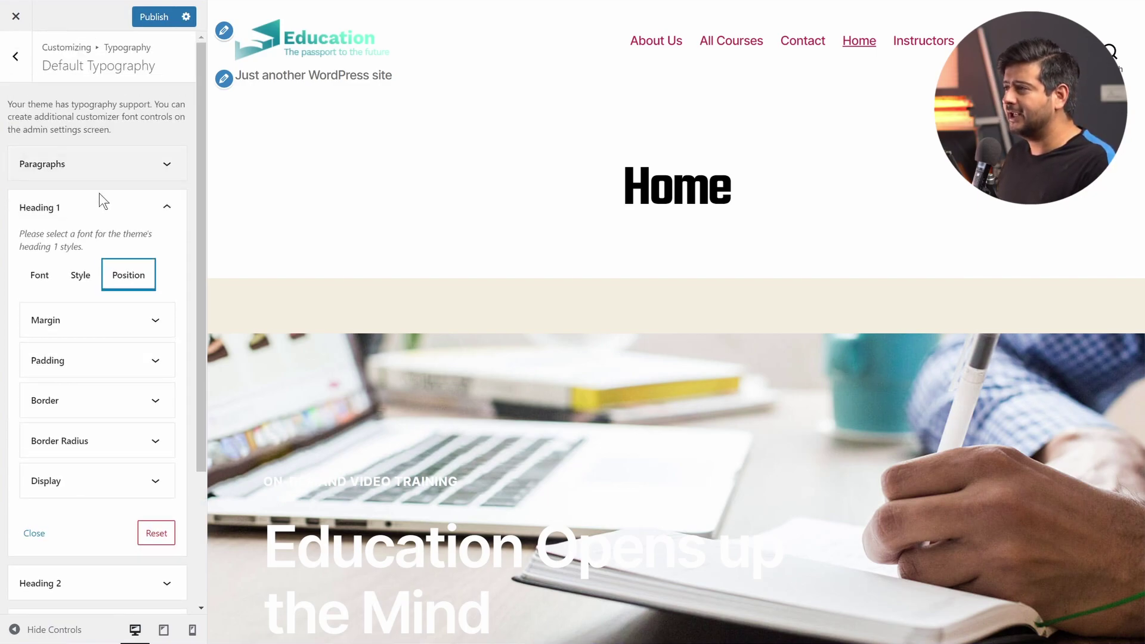
pyautogui.scroll(-3, 126, 265)
pyautogui.scroll(3, 135, 266)
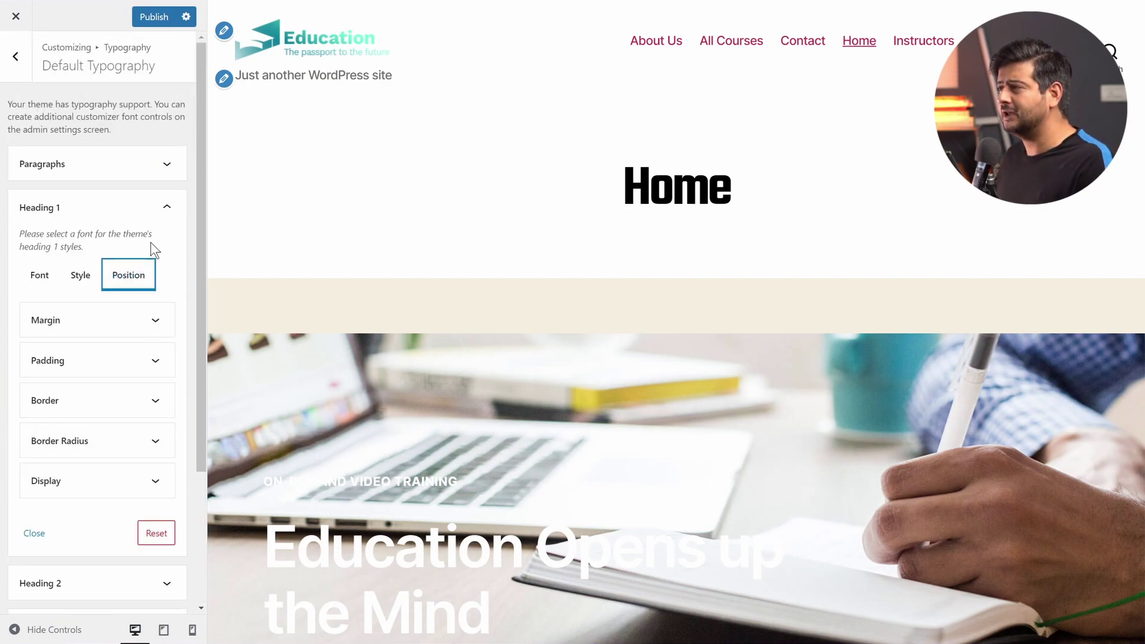
pyautogui.click(166, 218)
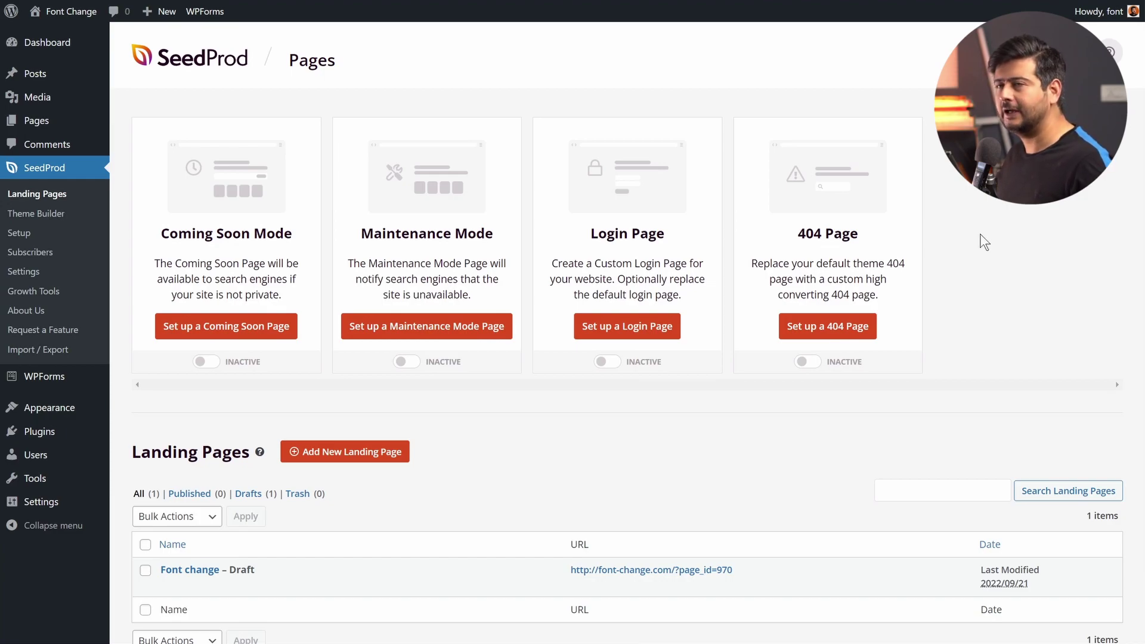
pyautogui.scroll(-2, 684, 307)
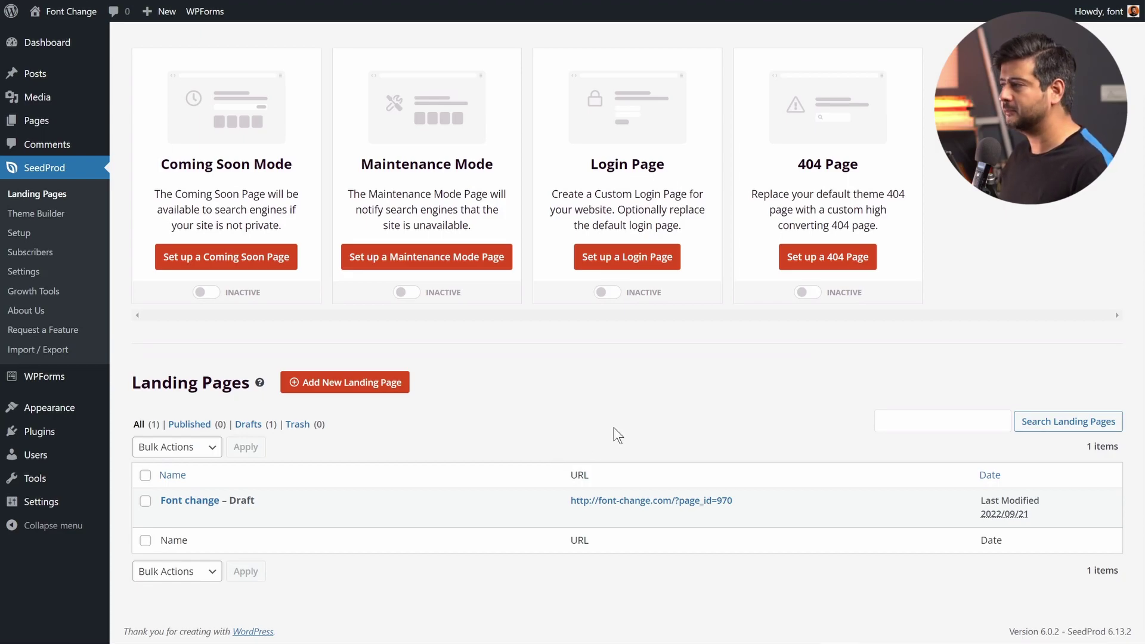
pyautogui.scroll(2, 605, 442)
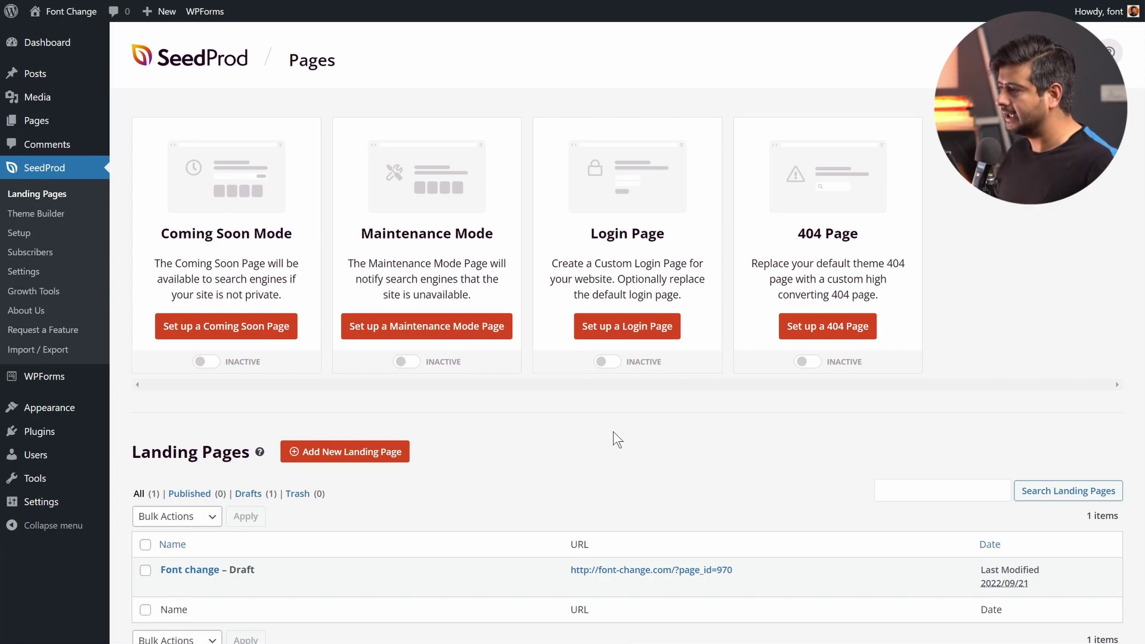
pyautogui.scroll(-2, 591, 430)
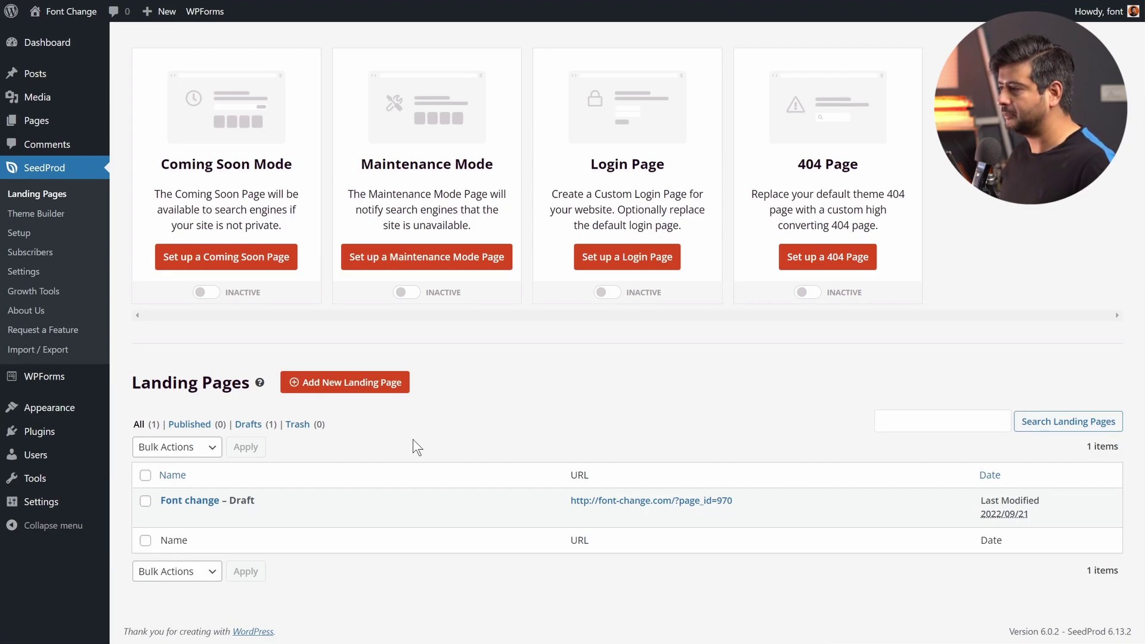
# Open the Font change landing page draft in the SeedProd builder and look through its available blocks
pyautogui.click(168, 515)
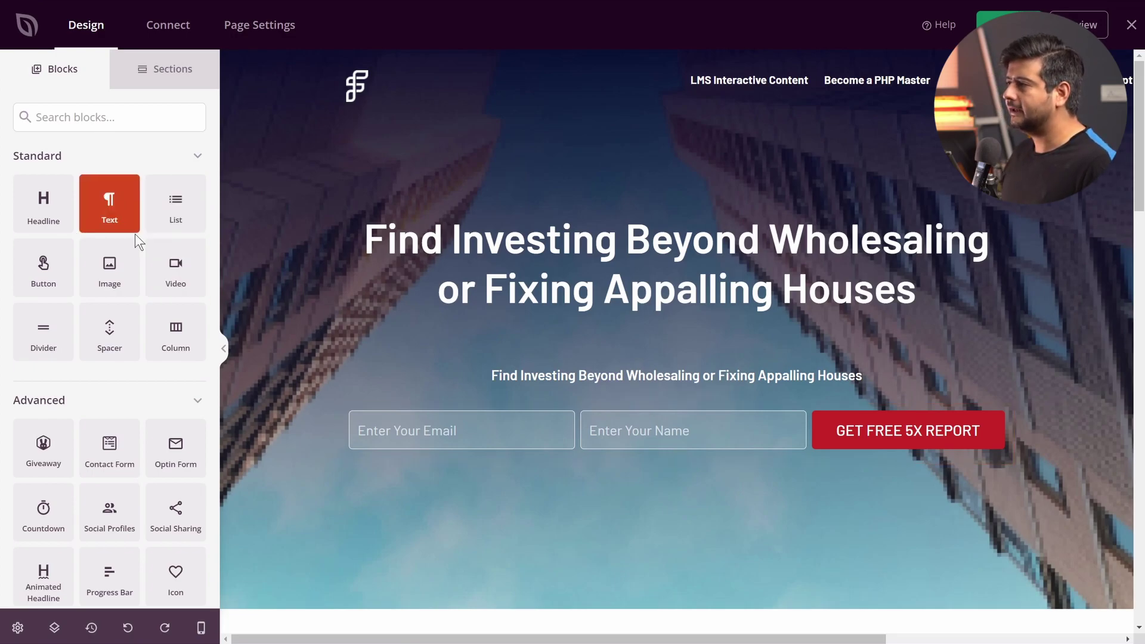
pyautogui.scroll(-15, 113, 274)
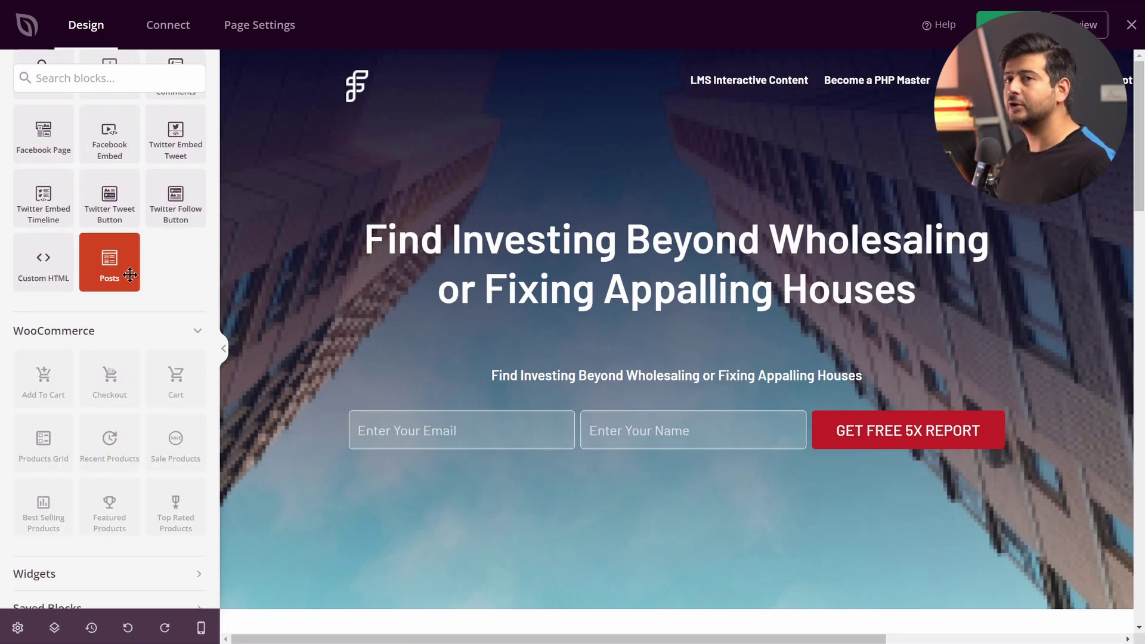
pyautogui.scroll(15, 130, 275)
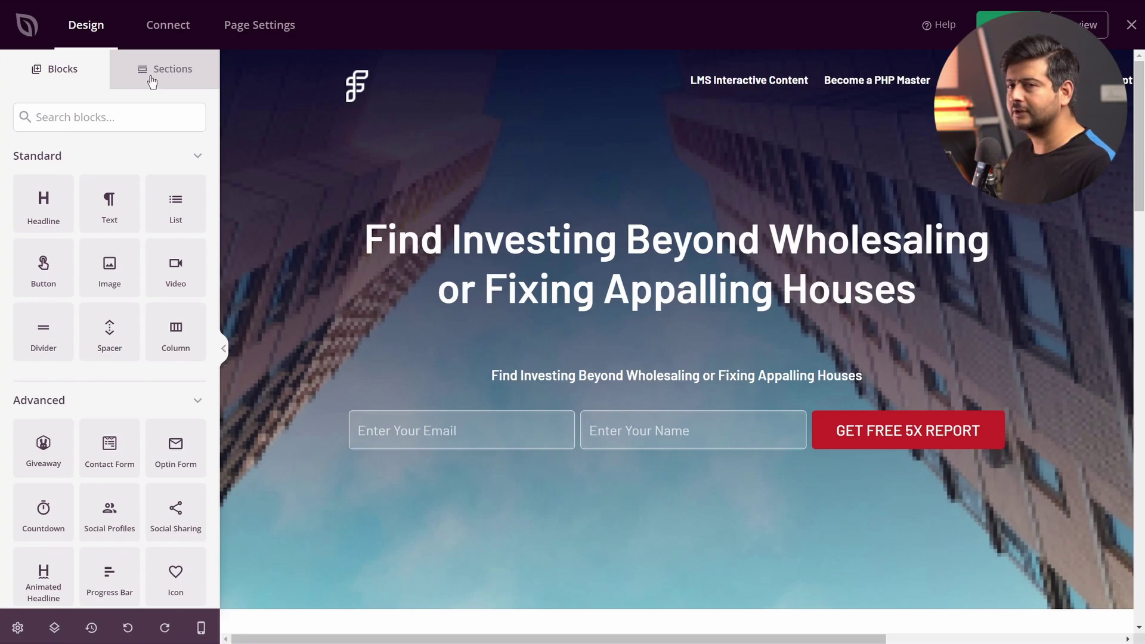
# Select the main headline of the landing page and open its advanced typography settings
pyautogui.click(521, 234)
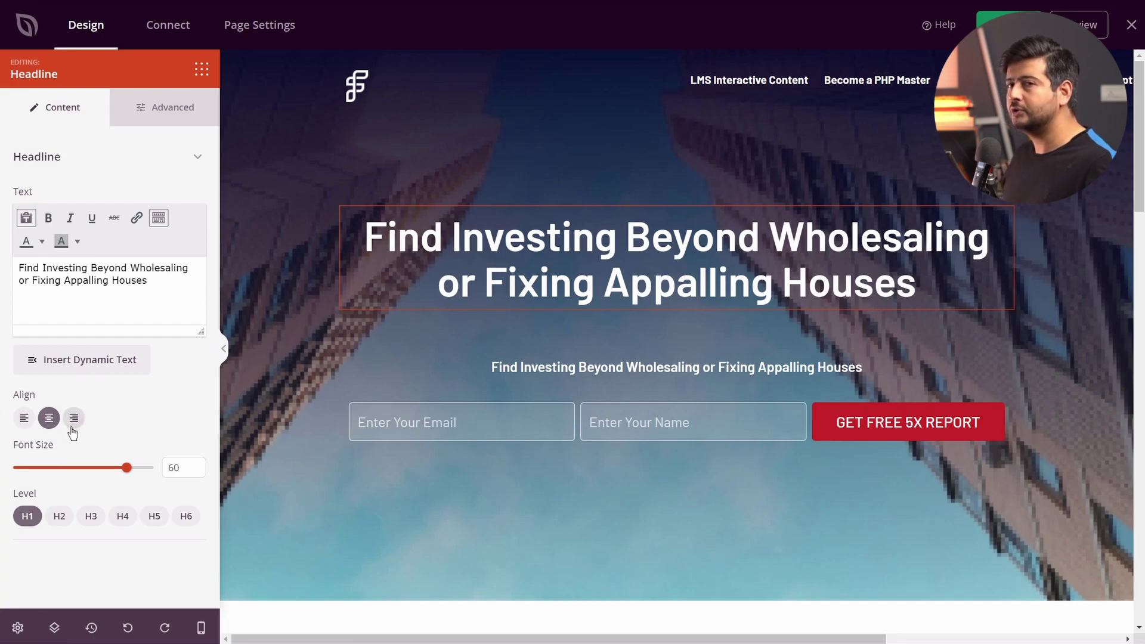
pyautogui.click(156, 118)
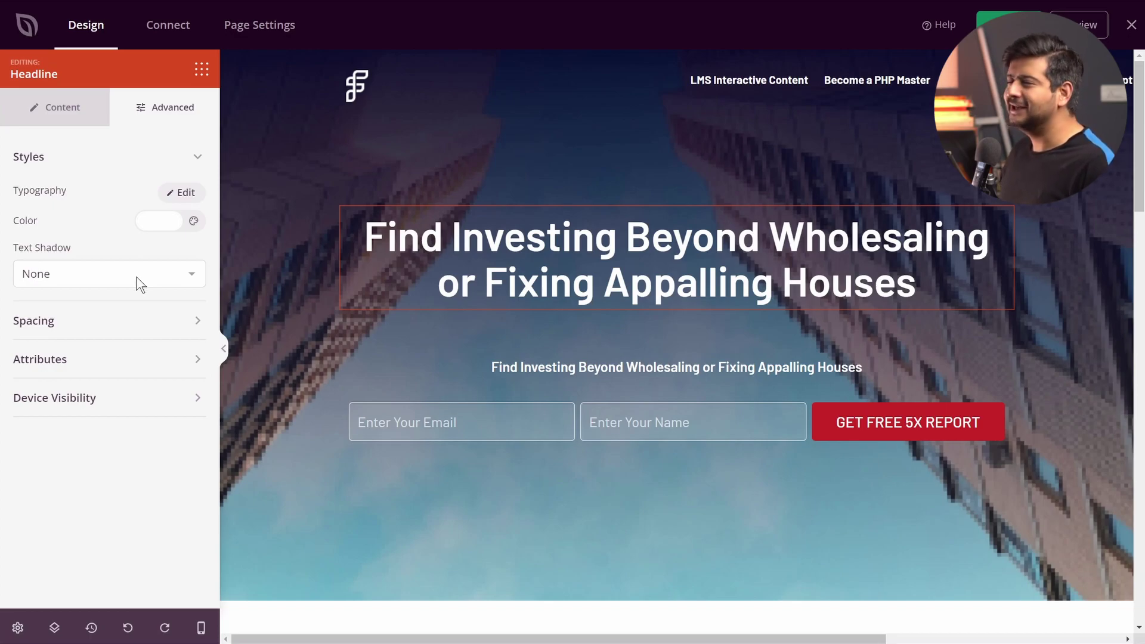
pyautogui.click(172, 195)
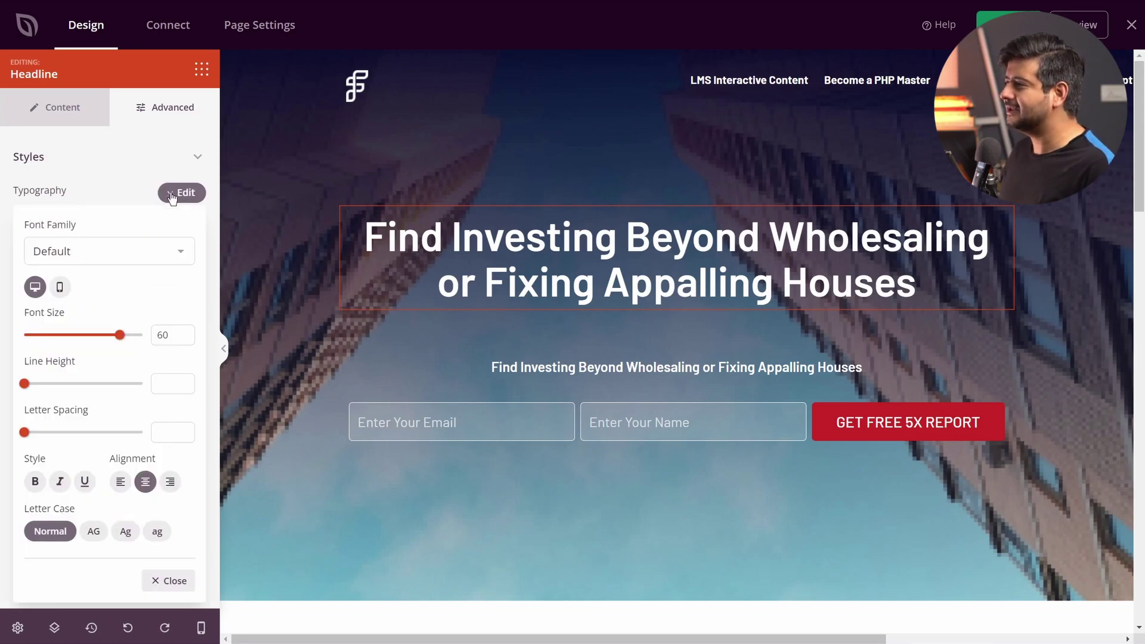
# Try the headline in Helvetica Neue and Georgia, and set its font family to Times New Roman
pyautogui.click(189, 258)
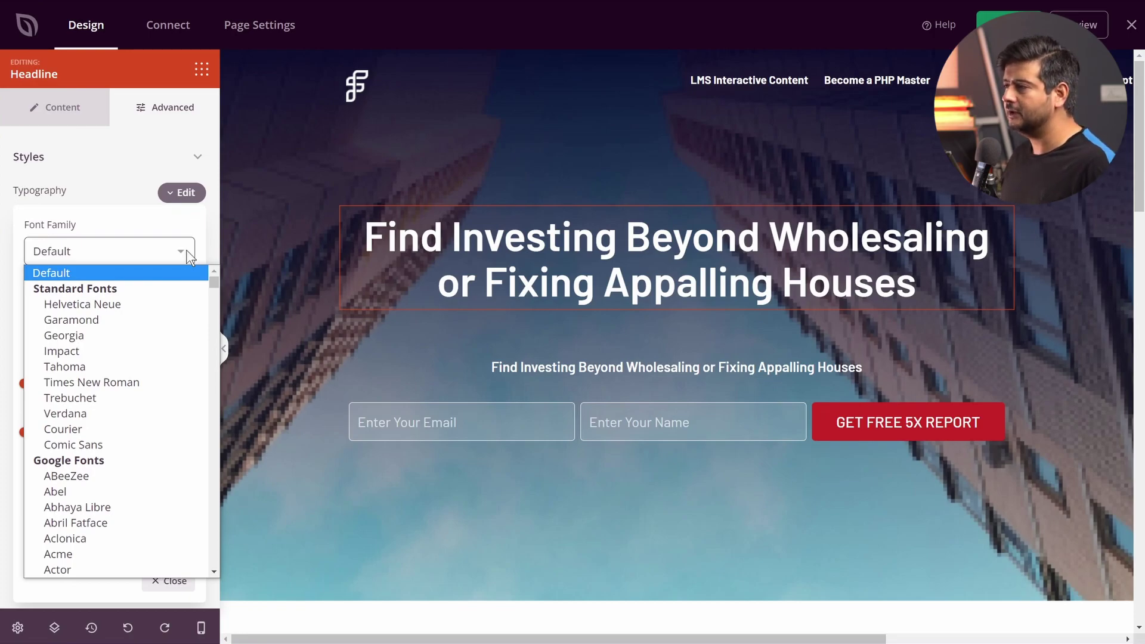
pyautogui.click(167, 304)
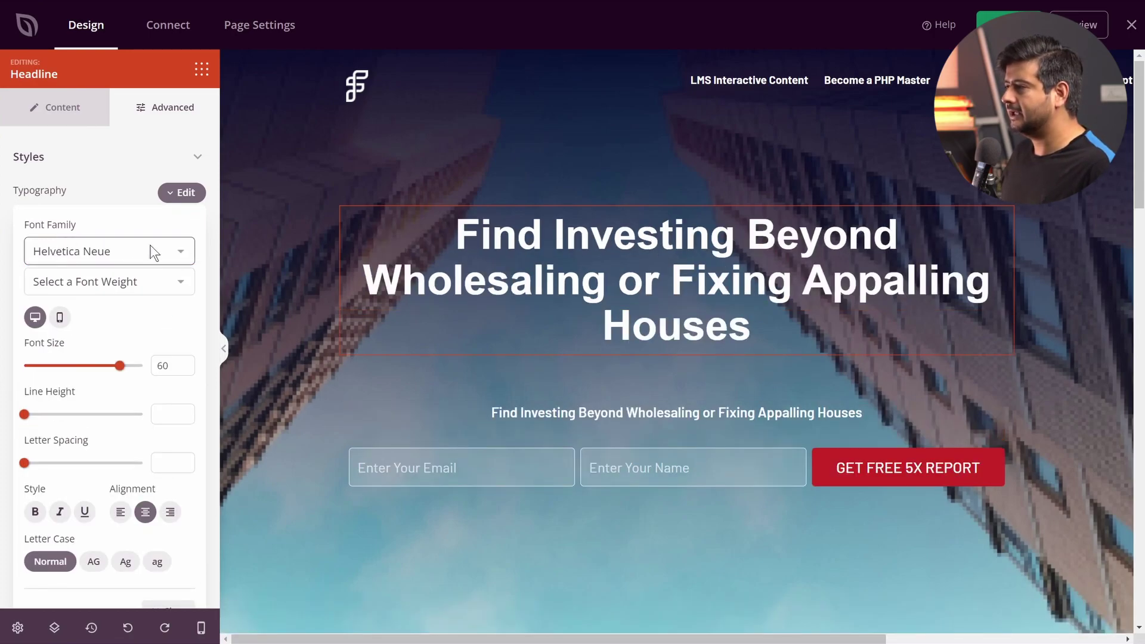
pyautogui.click(183, 255)
pyautogui.click(132, 334)
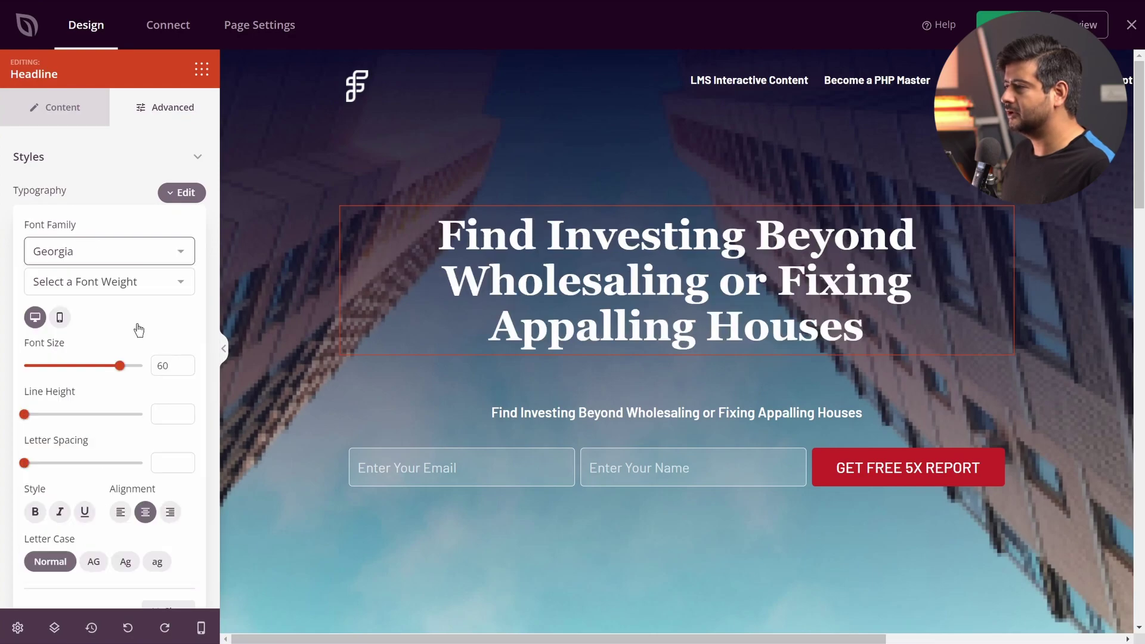
pyautogui.click(173, 255)
pyautogui.click(138, 382)
# Examine the headline's remaining font family choices, its font weight options, and its separate mobile and desktop typography settings
pyautogui.click(179, 255)
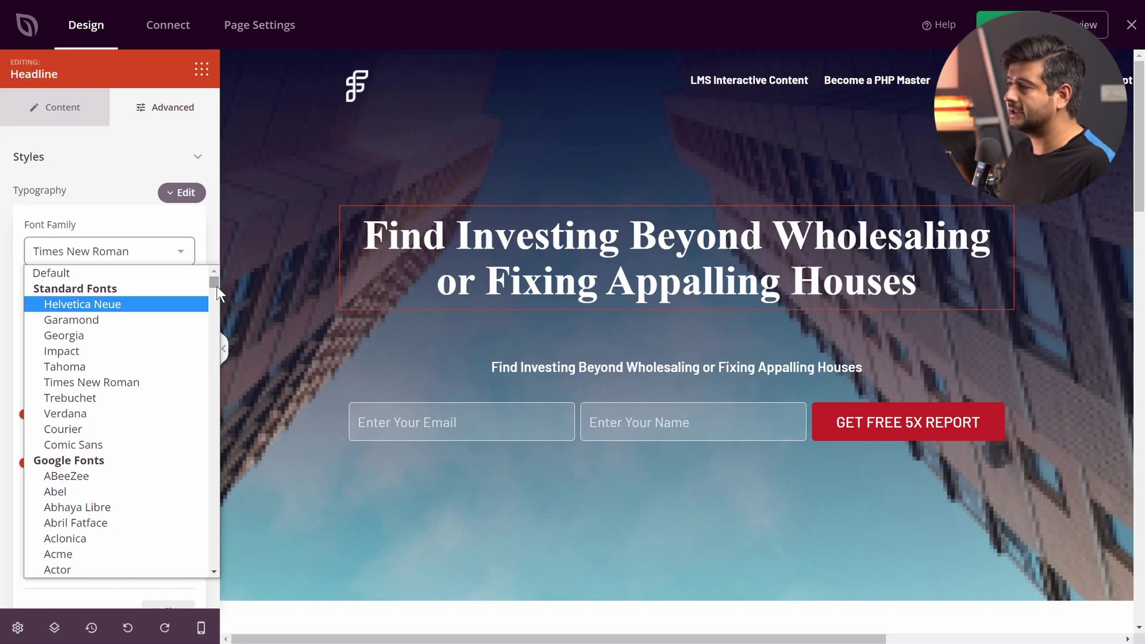
pyautogui.moveTo(215, 287)
pyautogui.mouseDown()
pyautogui.moveTo(210, 565)
pyautogui.moveTo(213, 282)
pyautogui.mouseUp()
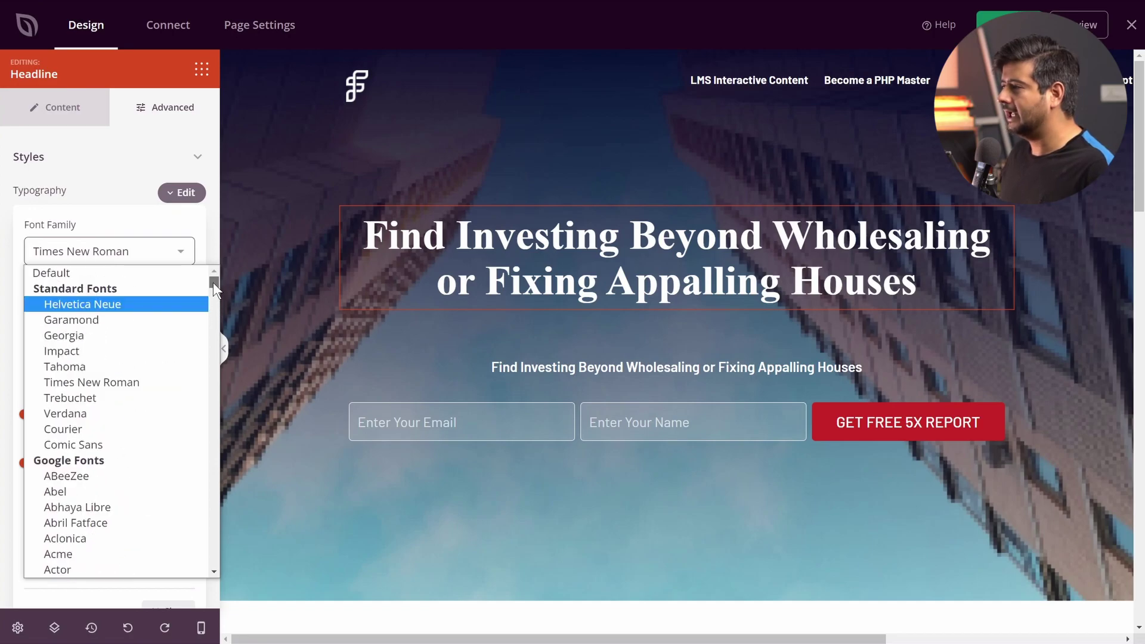
pyautogui.click(132, 214)
pyautogui.click(181, 280)
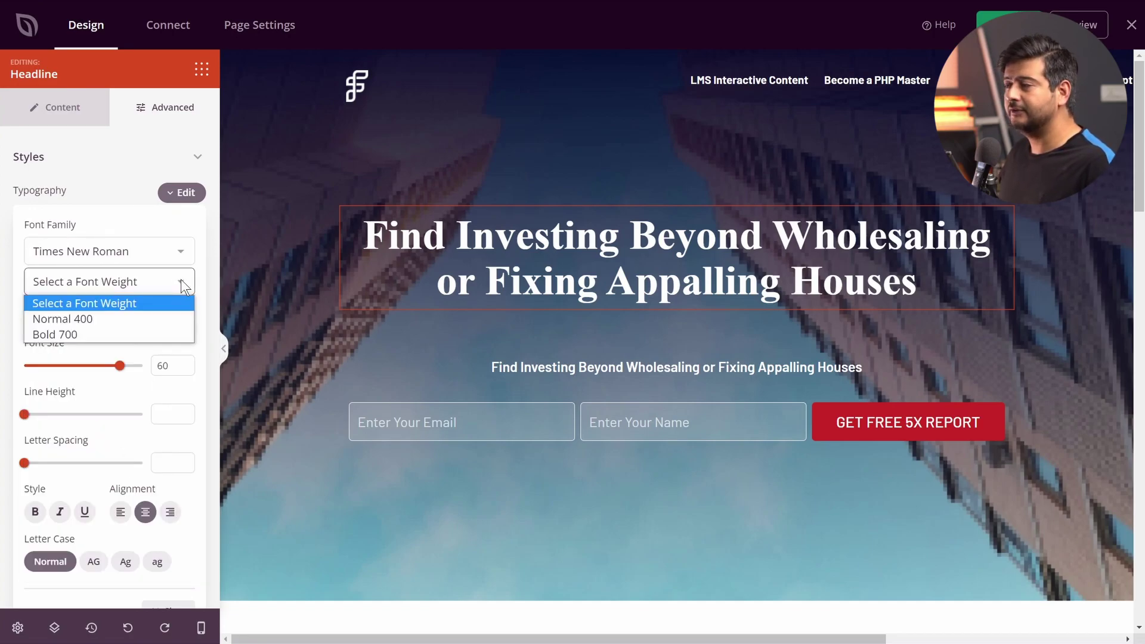
pyautogui.click(181, 281)
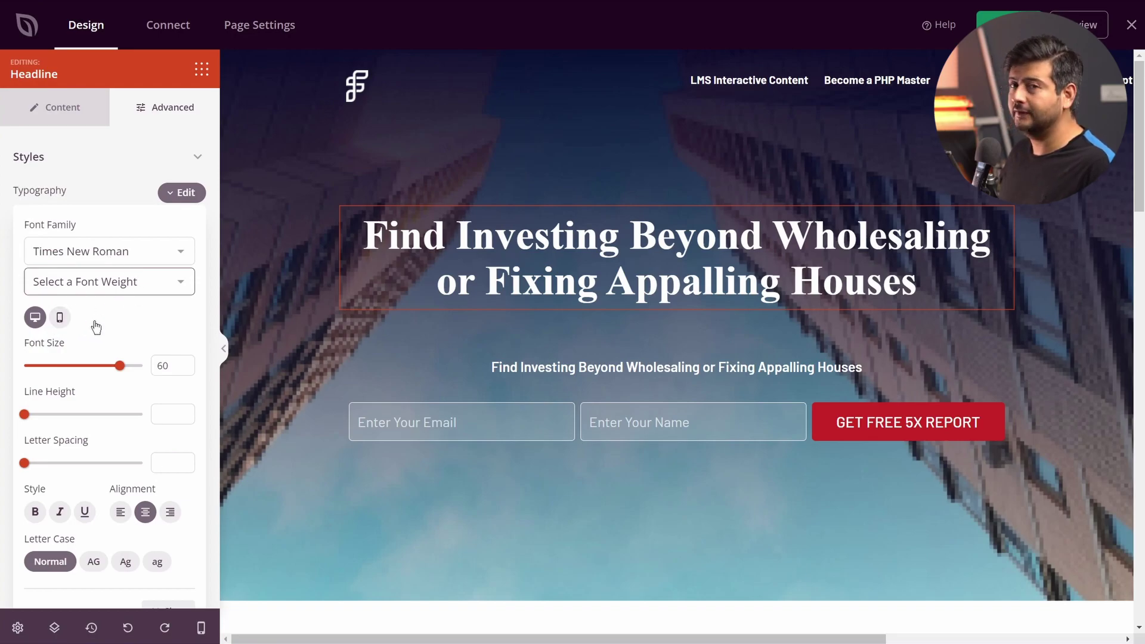
pyautogui.click(61, 318)
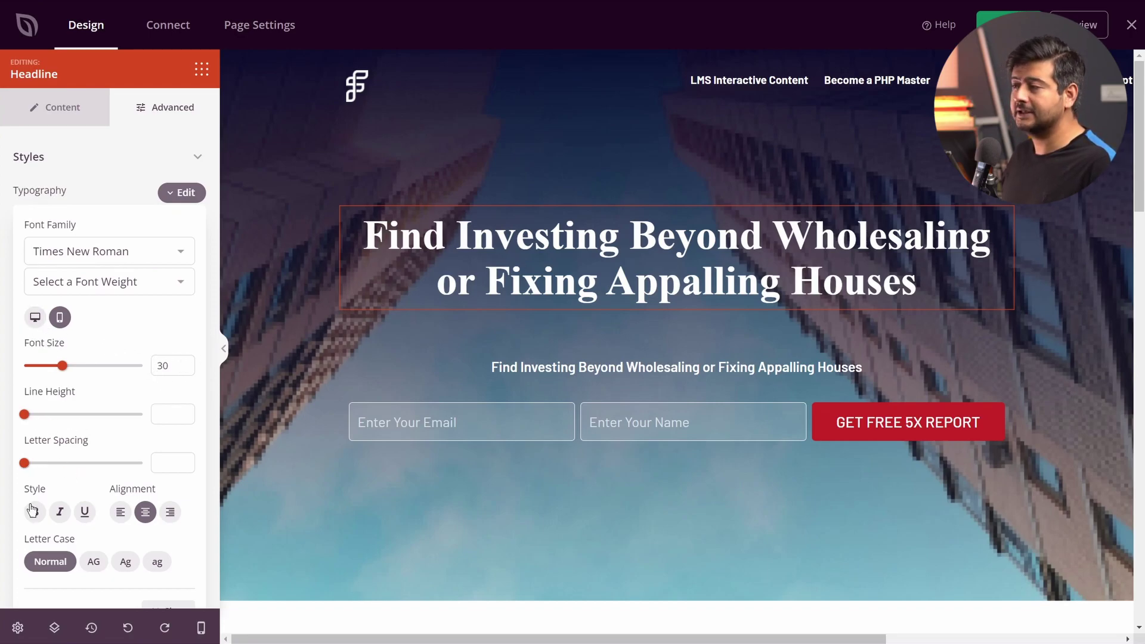
pyautogui.click(35, 316)
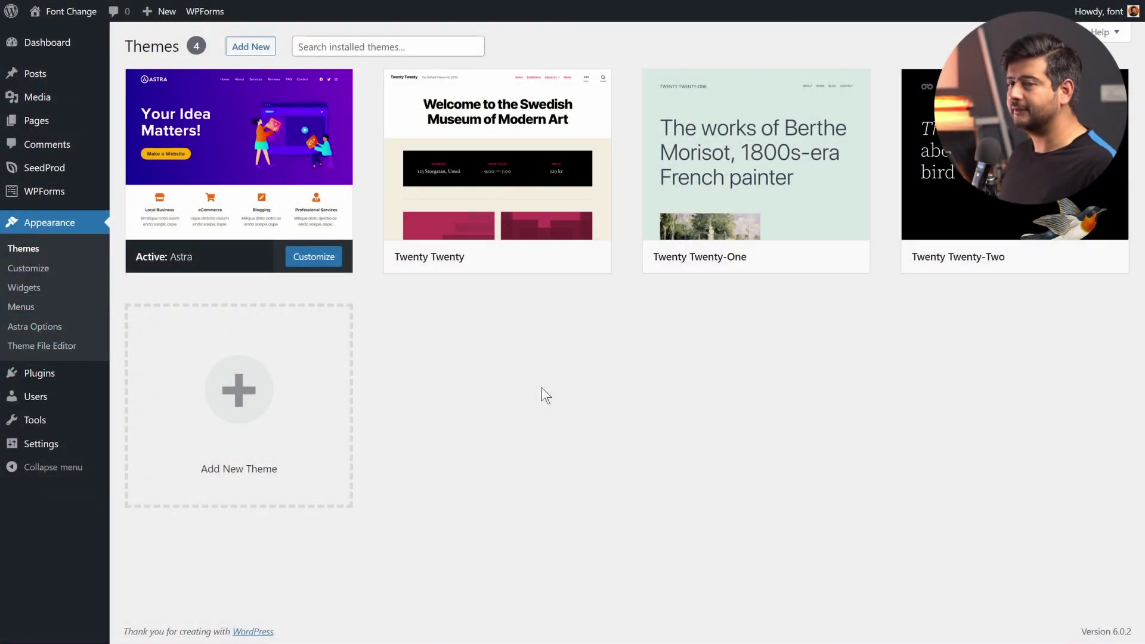
# Open the Instructors page from the WordPress list of all pages for editing in the block editor
pyautogui.moveTo(311, 222)
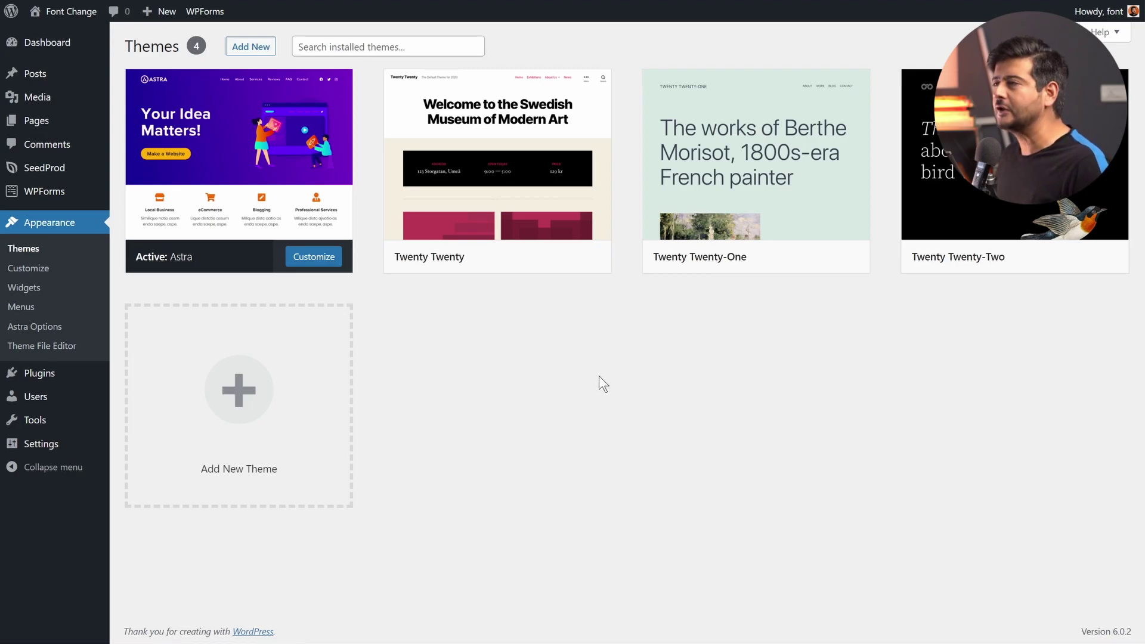
pyautogui.moveTo(66, 120)
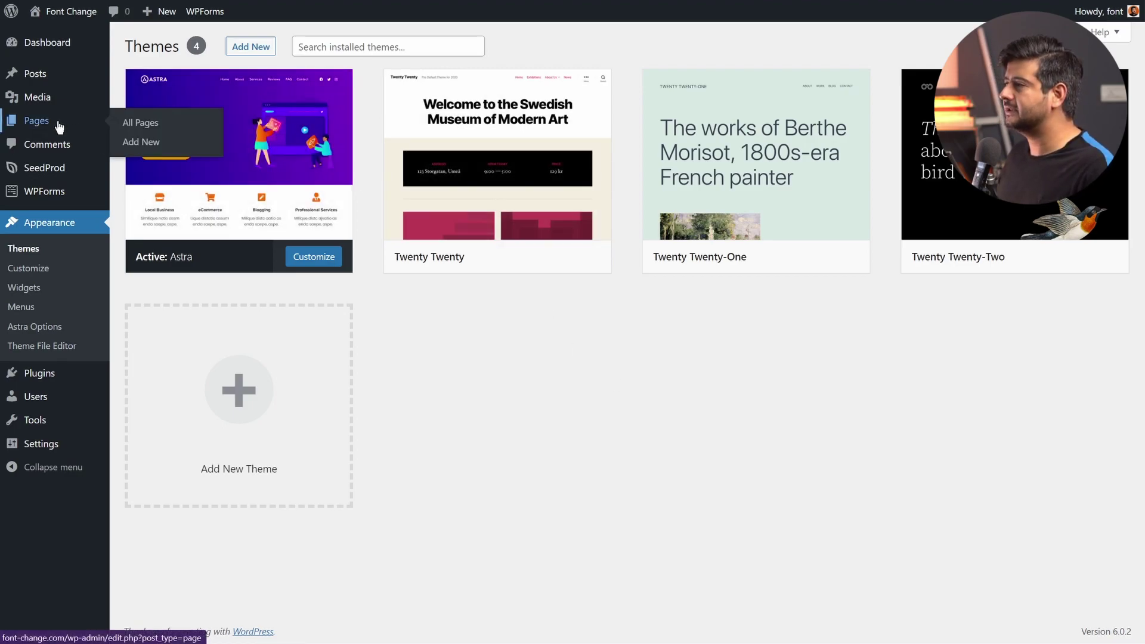
pyautogui.click(155, 125)
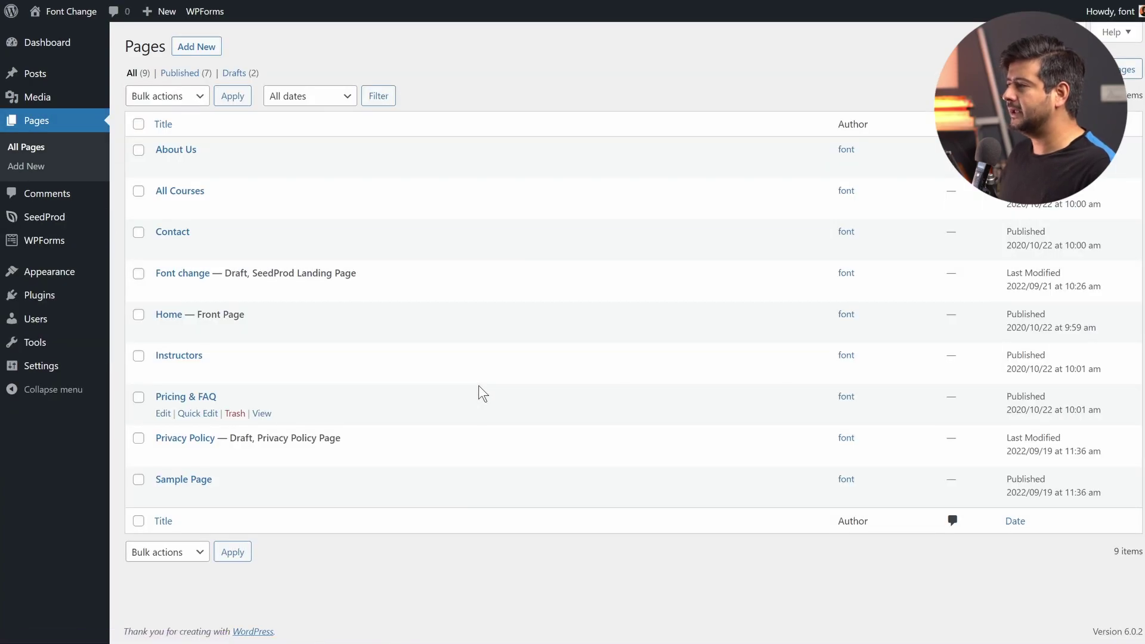
pyautogui.click(161, 372)
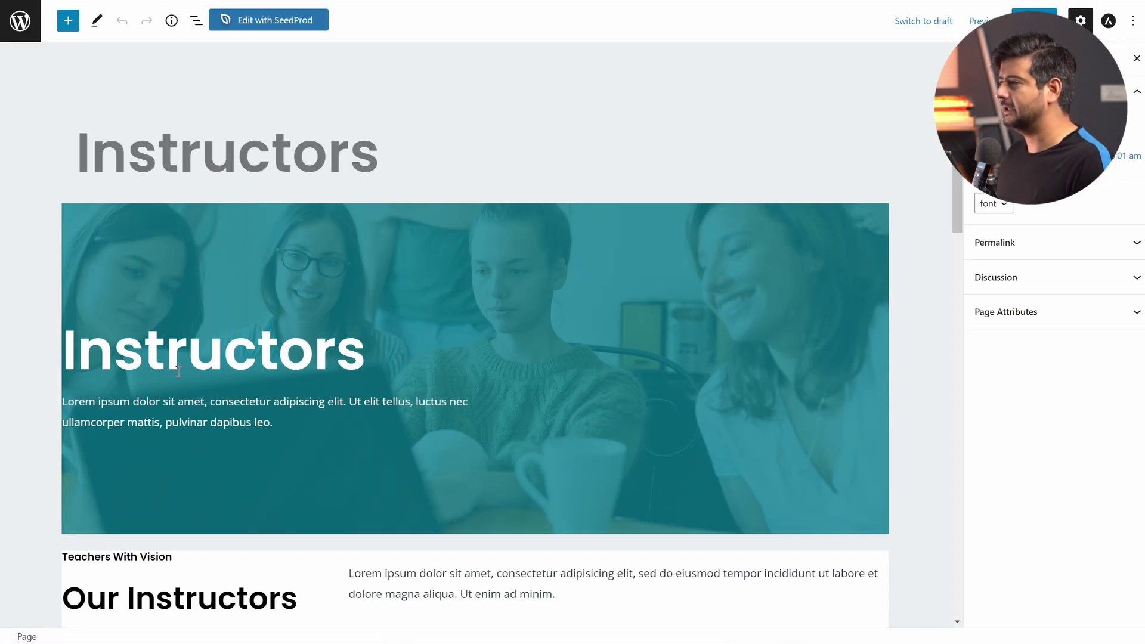
# Give the paragraph beside the "Our Instructors" heading black (000000) text and the teal theme color as background
pyautogui.scroll(-12, 613, 251)
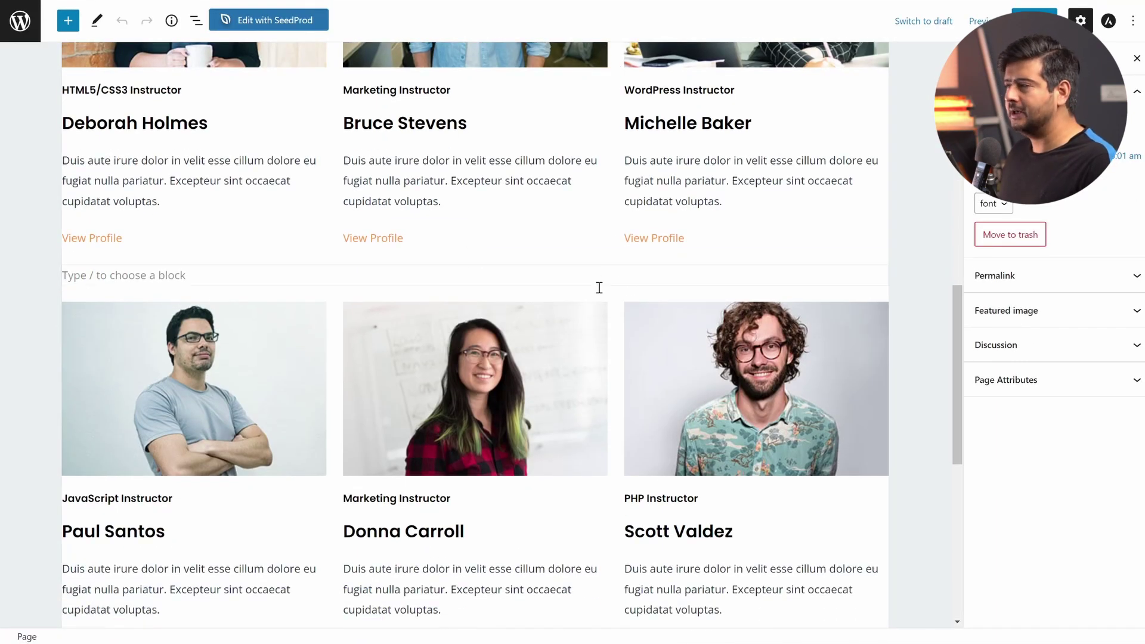
pyautogui.scroll(7, 598, 287)
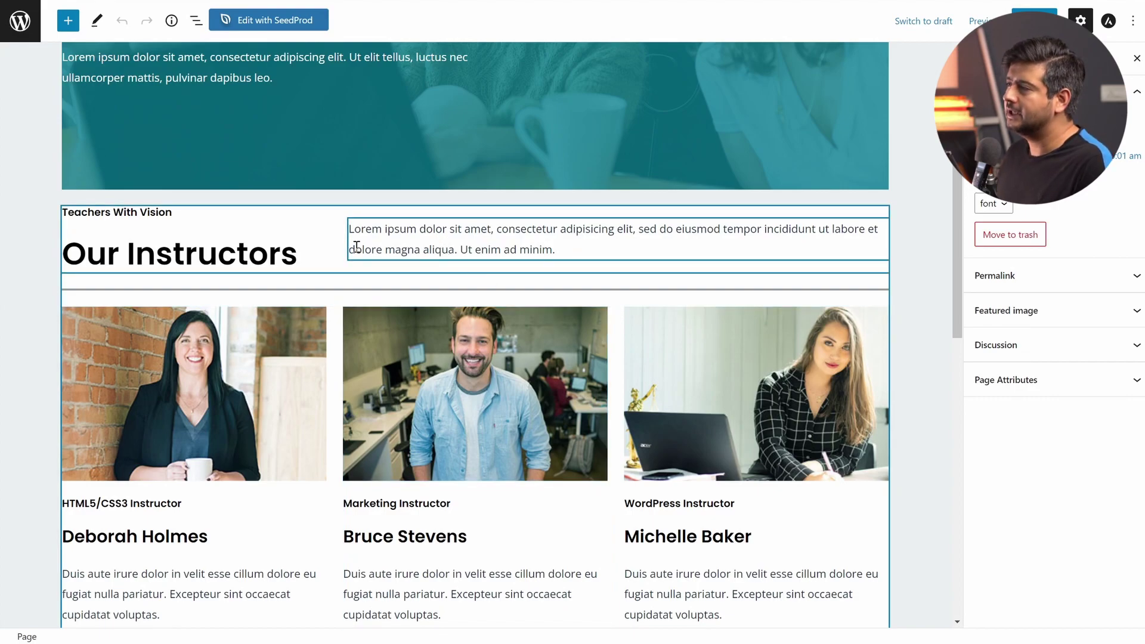
pyautogui.click(448, 233)
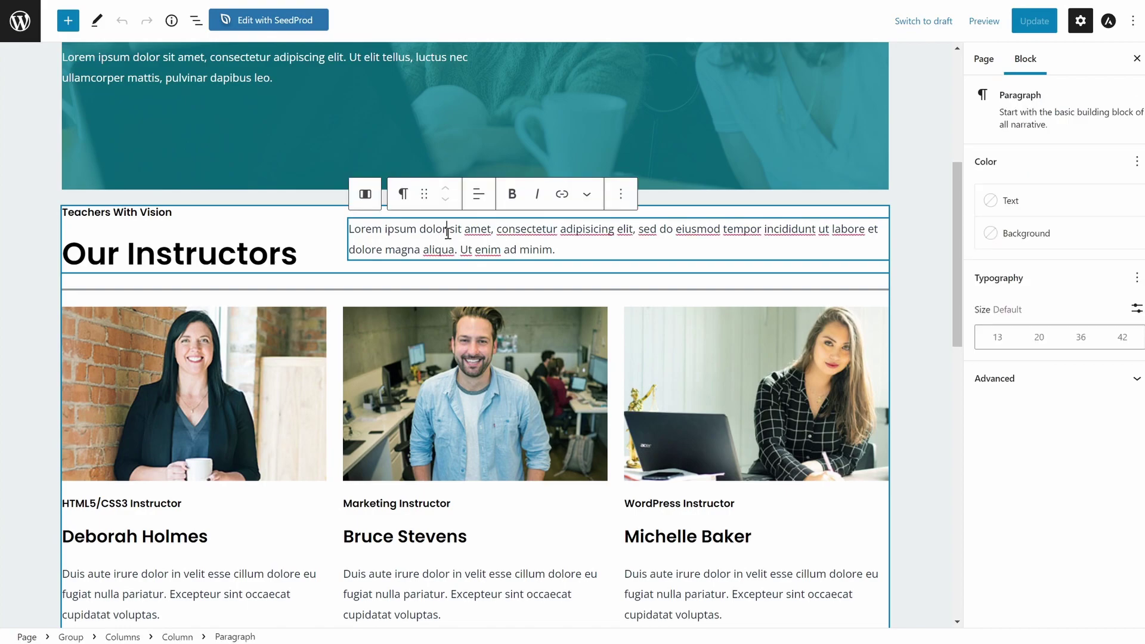
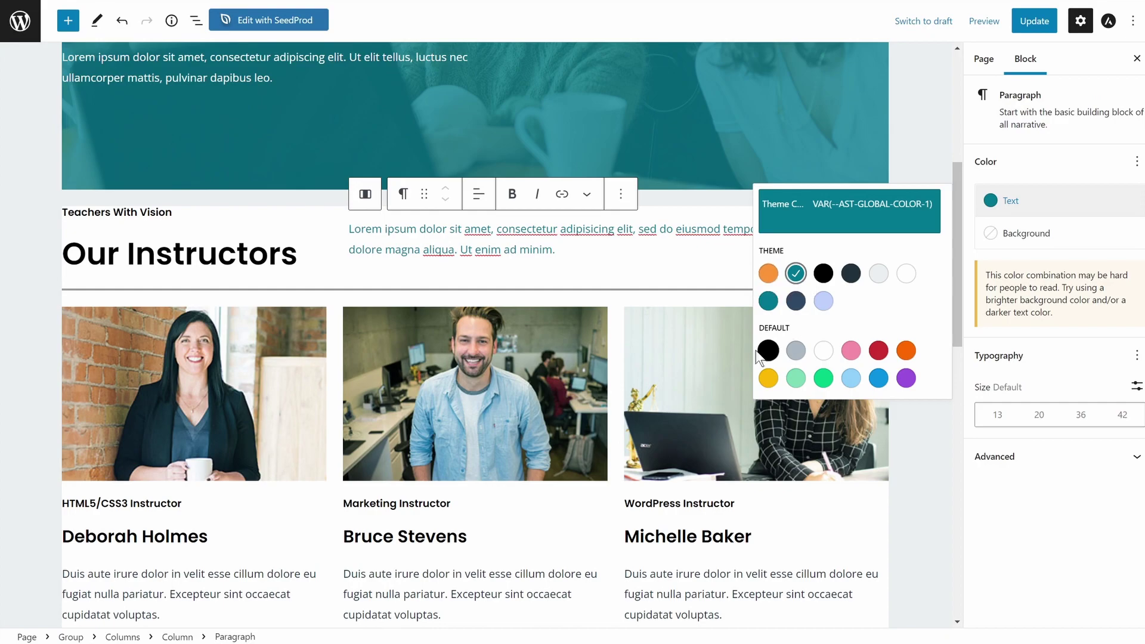
pyautogui.click(768, 351)
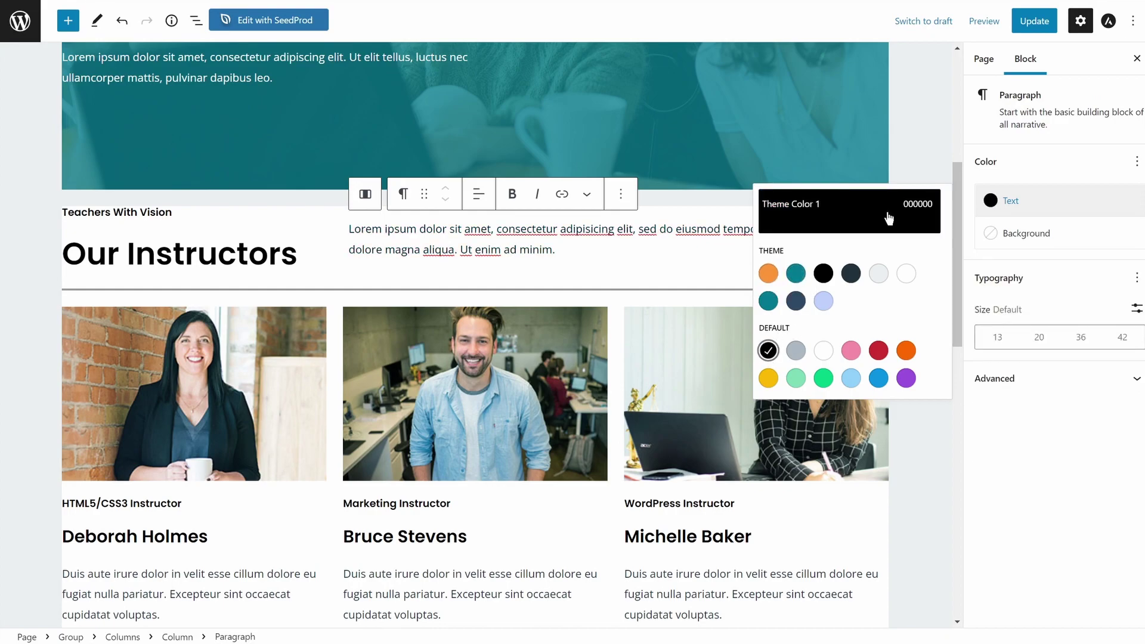
pyautogui.click(1040, 235)
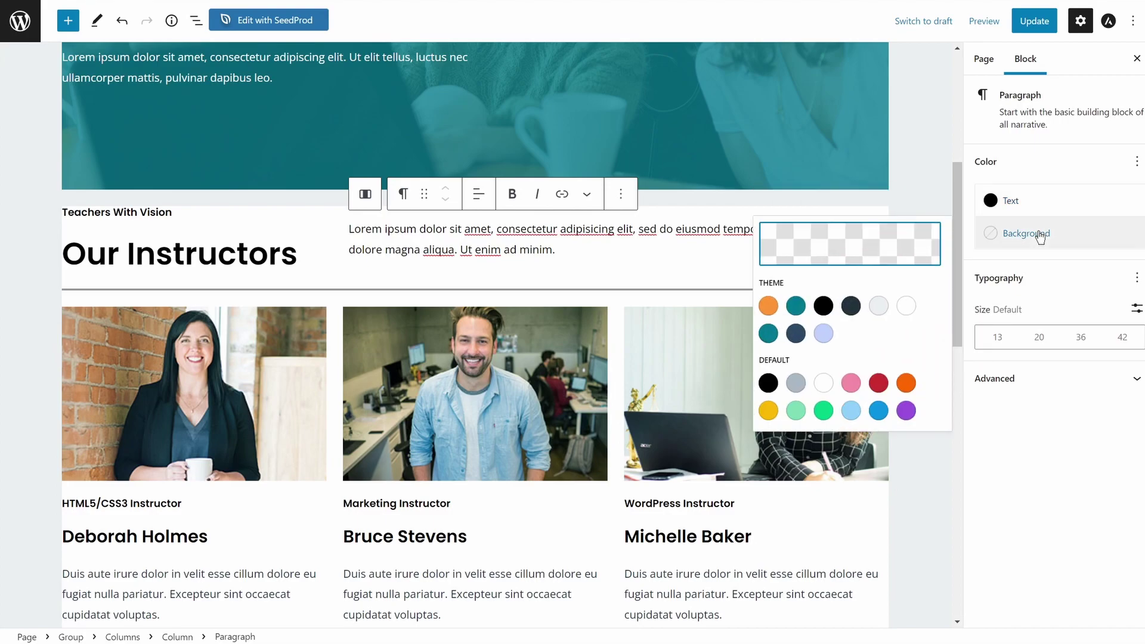
pyautogui.click(798, 306)
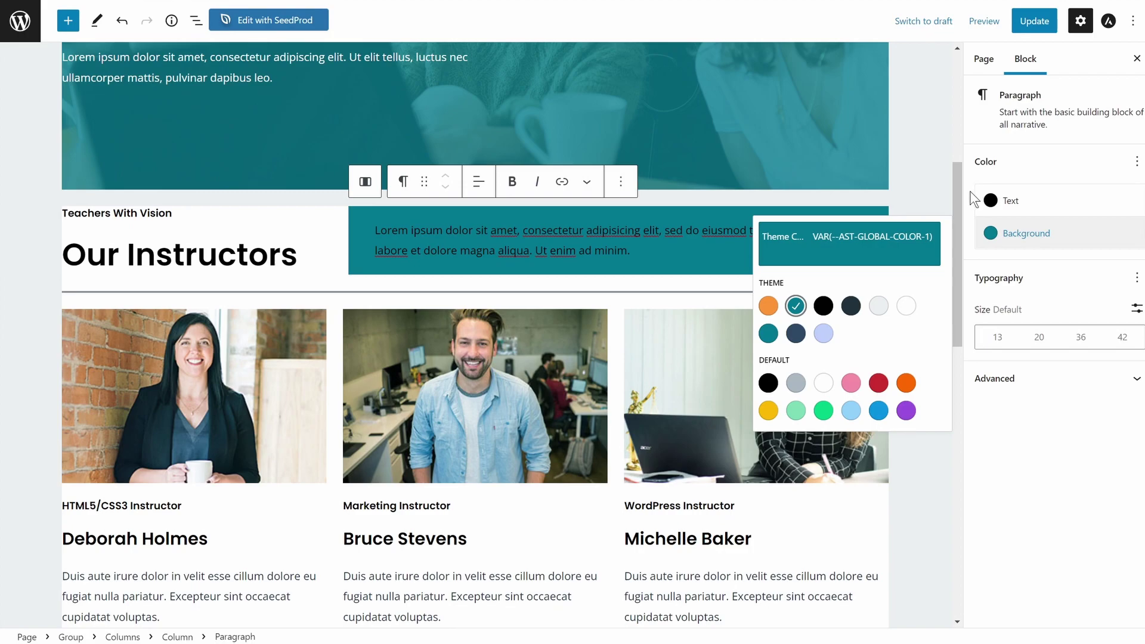
pyautogui.click(1046, 458)
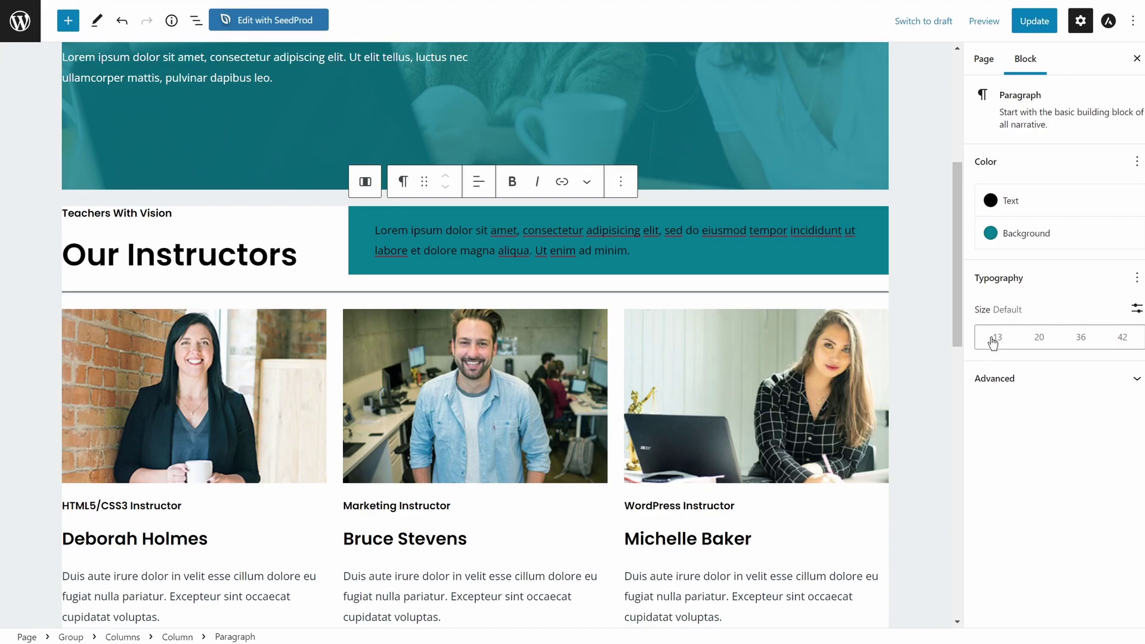
# Try the larger font size presets on the paragraph, including 20, 36 and 42, and set its size to 13
pyautogui.click(993, 338)
pyautogui.click(1038, 416)
pyautogui.click(1081, 416)
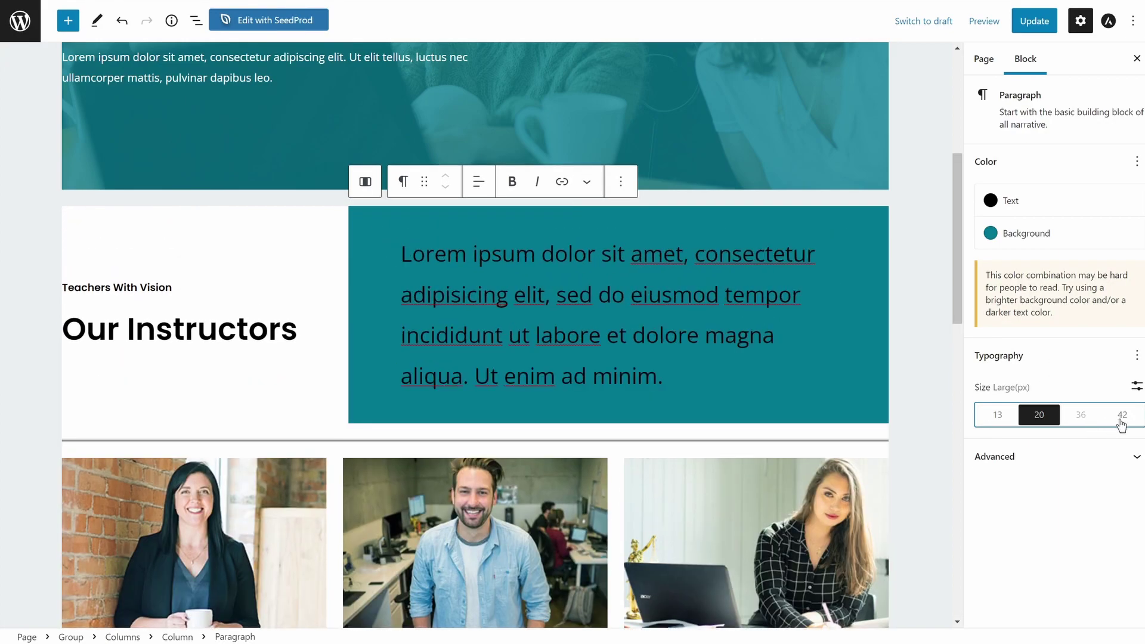
pyautogui.click(1118, 418)
pyautogui.click(994, 423)
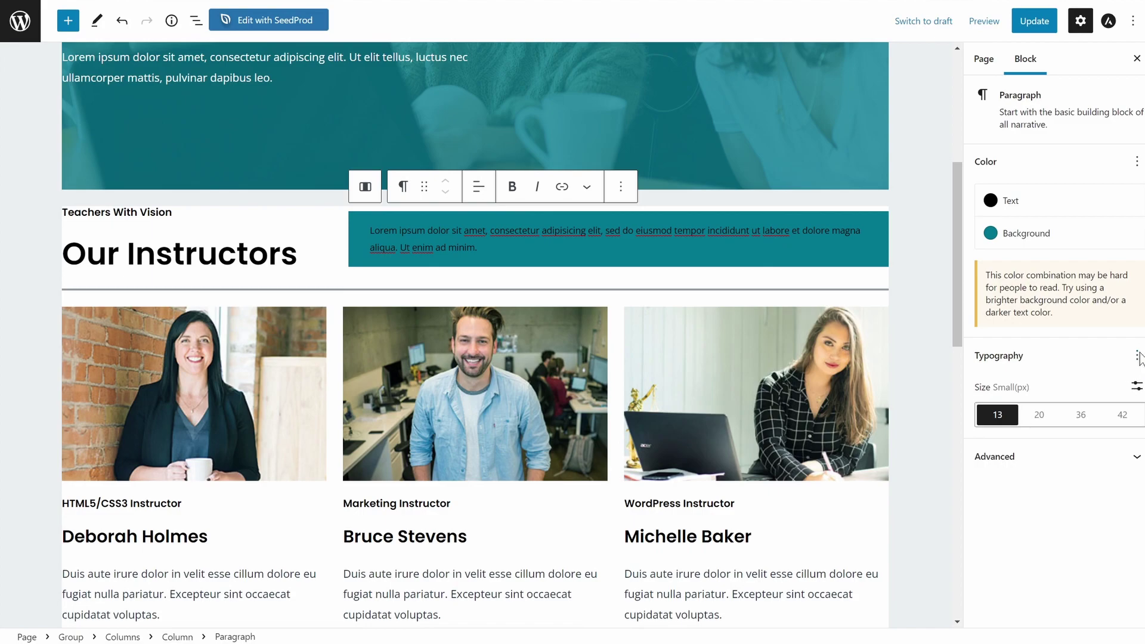
# Add the Appearance option to the paragraph's typography settings and set it to Extra Bold Italic
pyautogui.click(1136, 356)
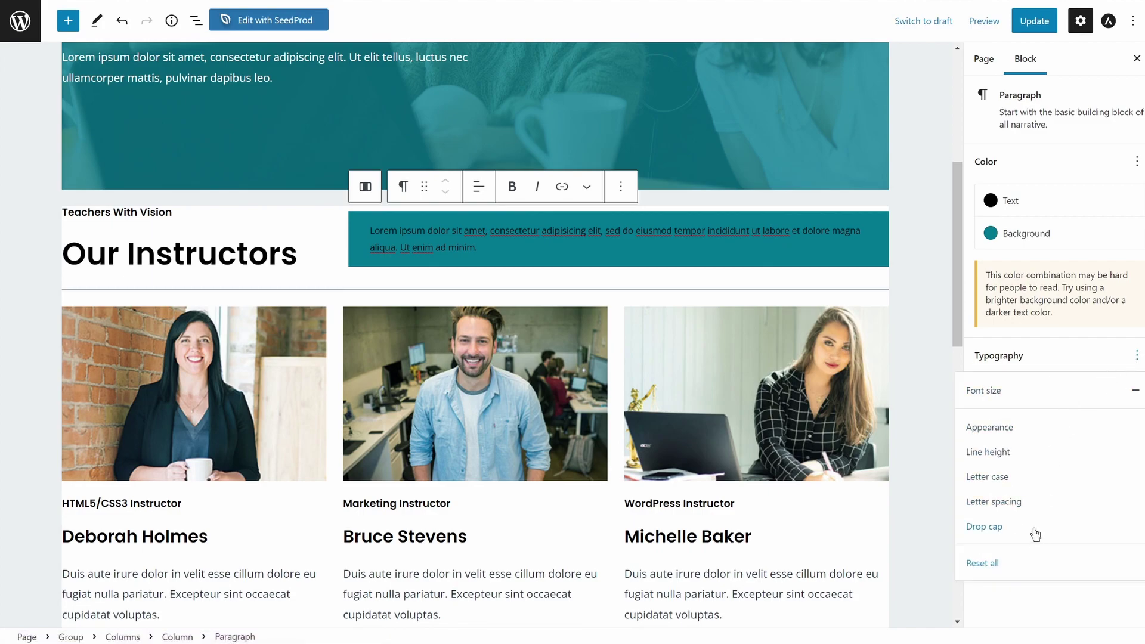
pyautogui.click(1050, 350)
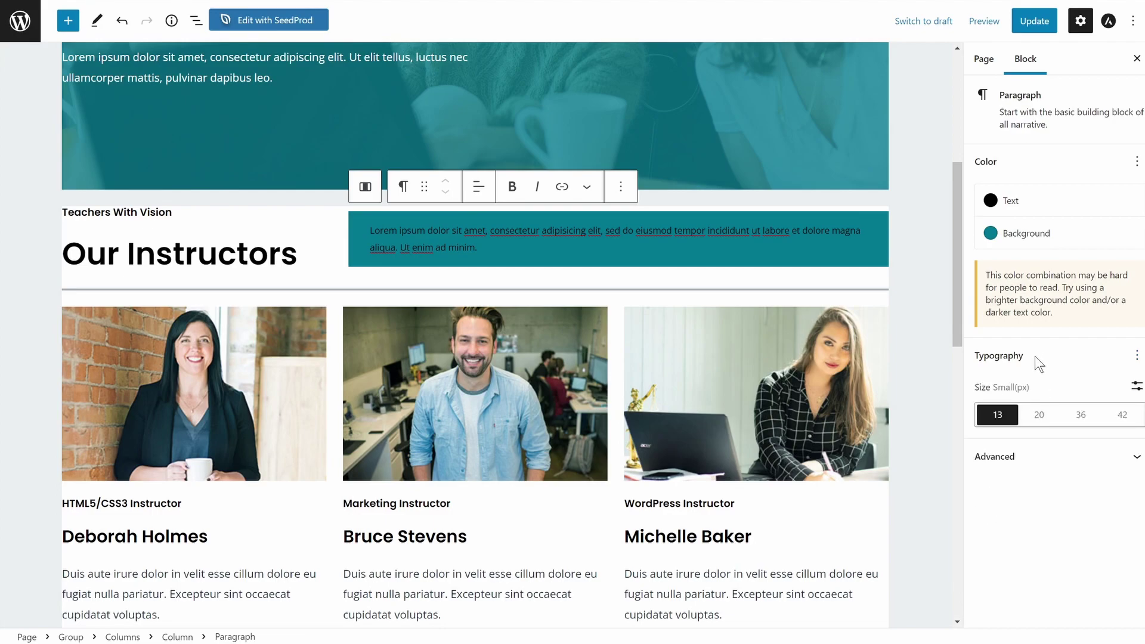
pyautogui.click(1137, 357)
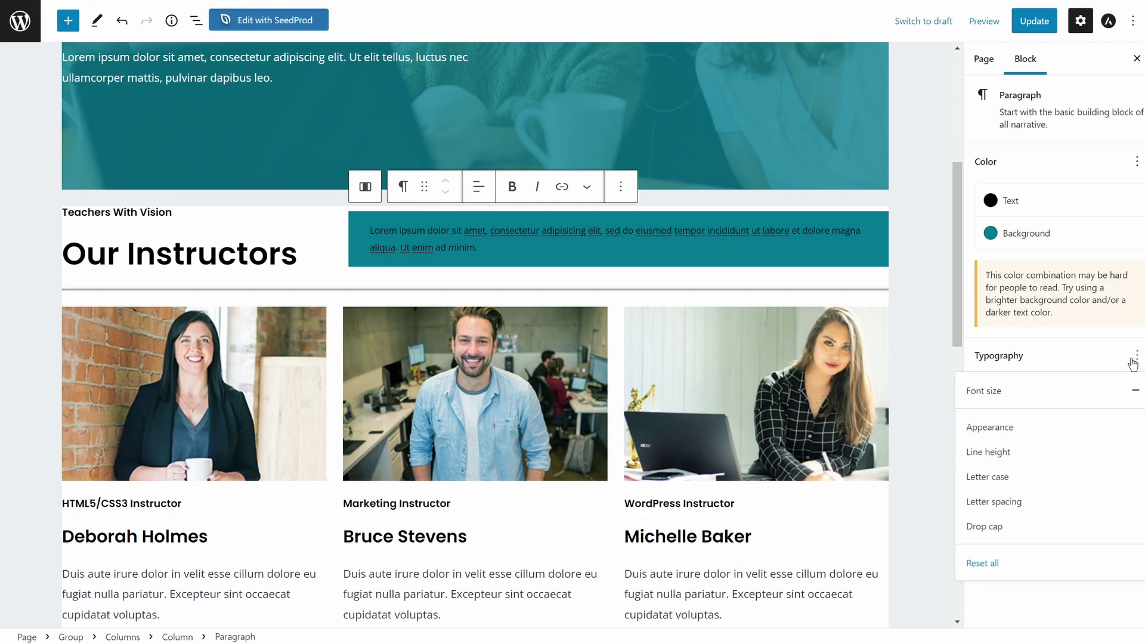
pyautogui.click(1004, 429)
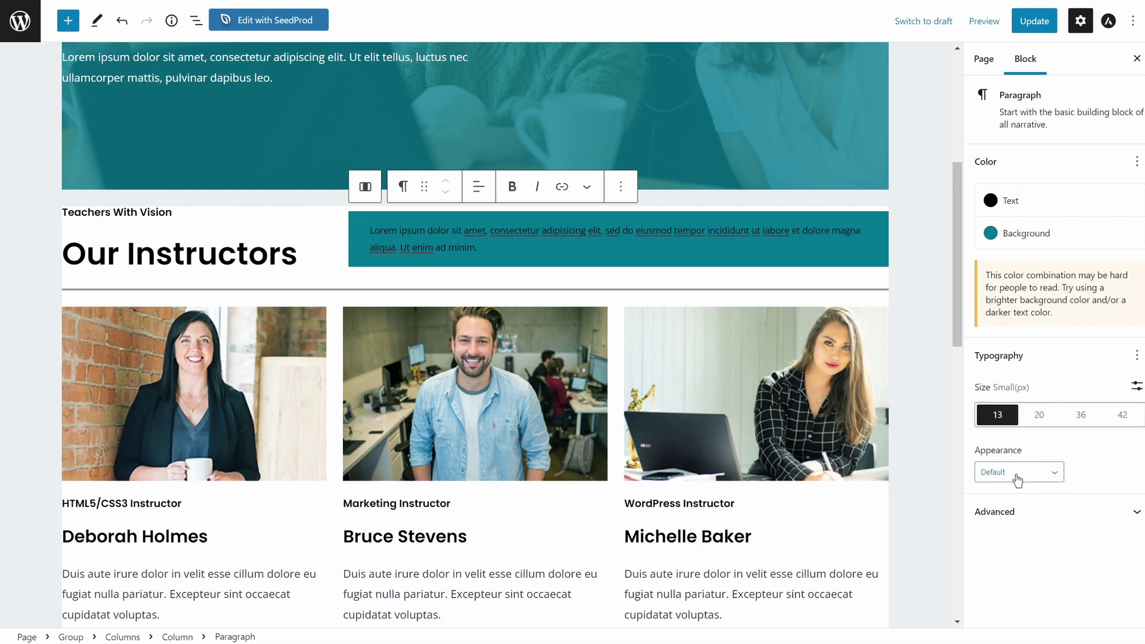
pyautogui.click(1048, 473)
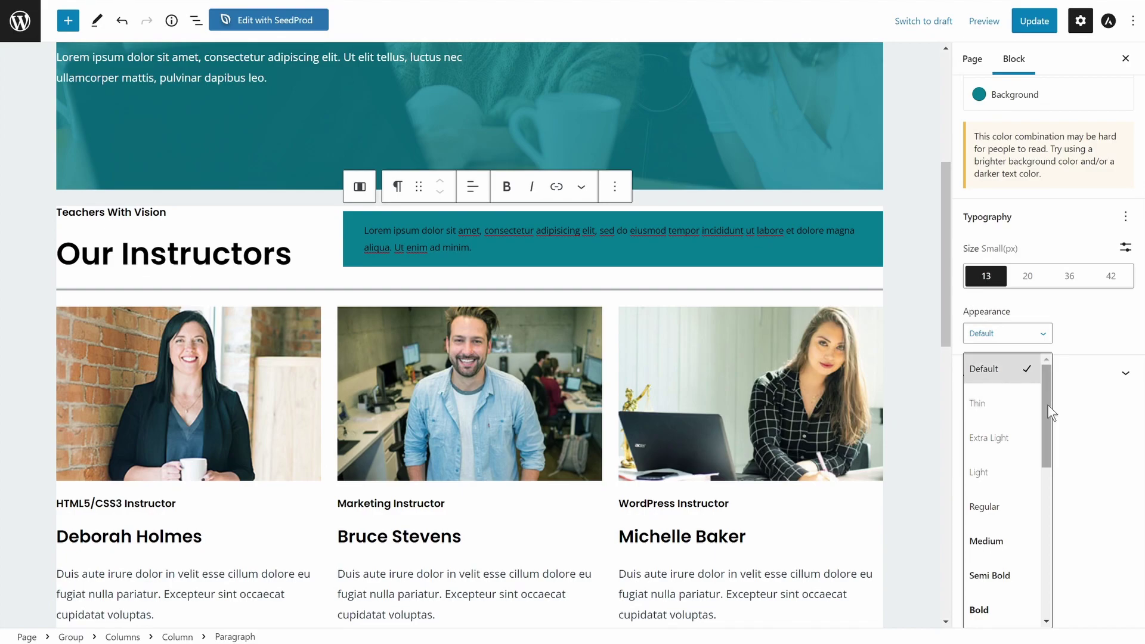
pyautogui.moveTo(1047, 406); pyautogui.dragTo(1047, 560)
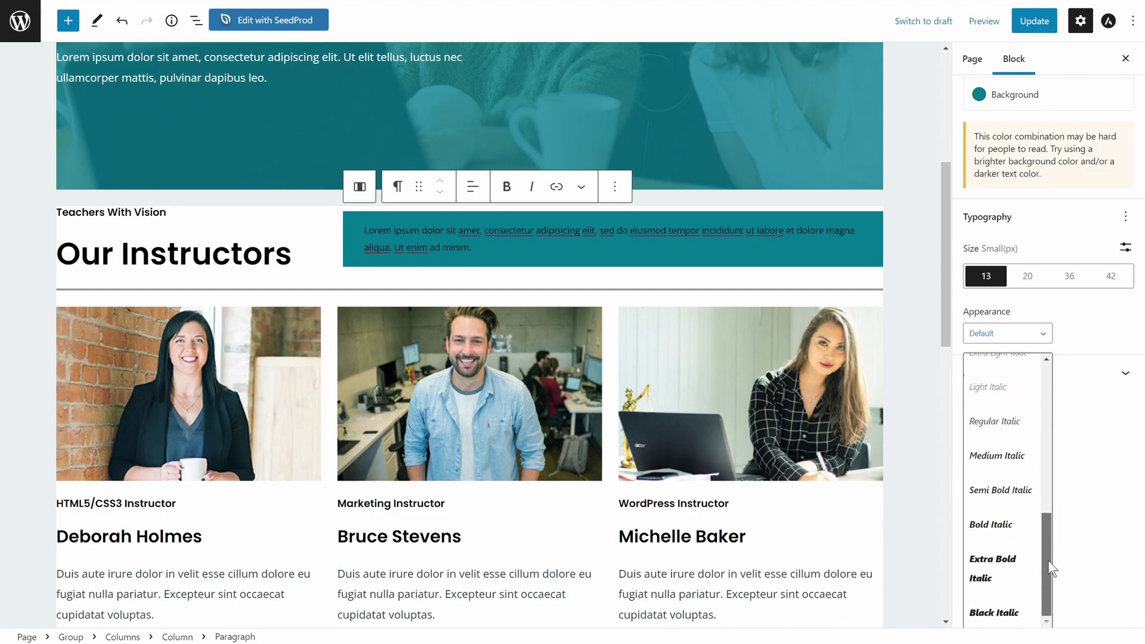
pyautogui.click(1017, 561)
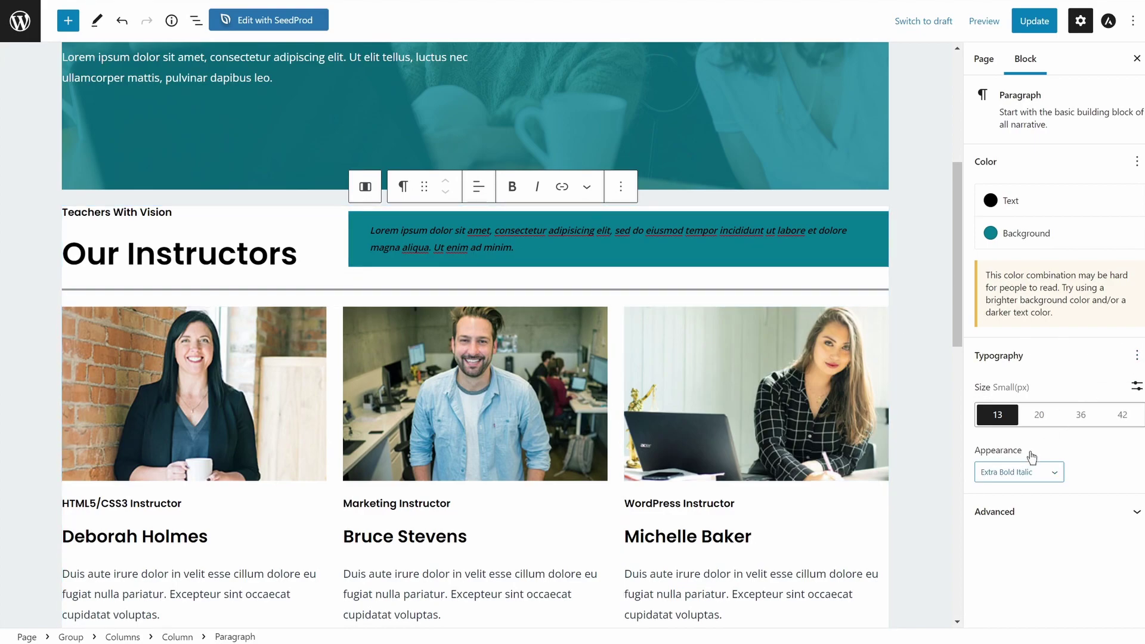
# Add the Line height and Letter case options to the paragraph's typography settings and make the text uppercase
pyautogui.click(1137, 355)
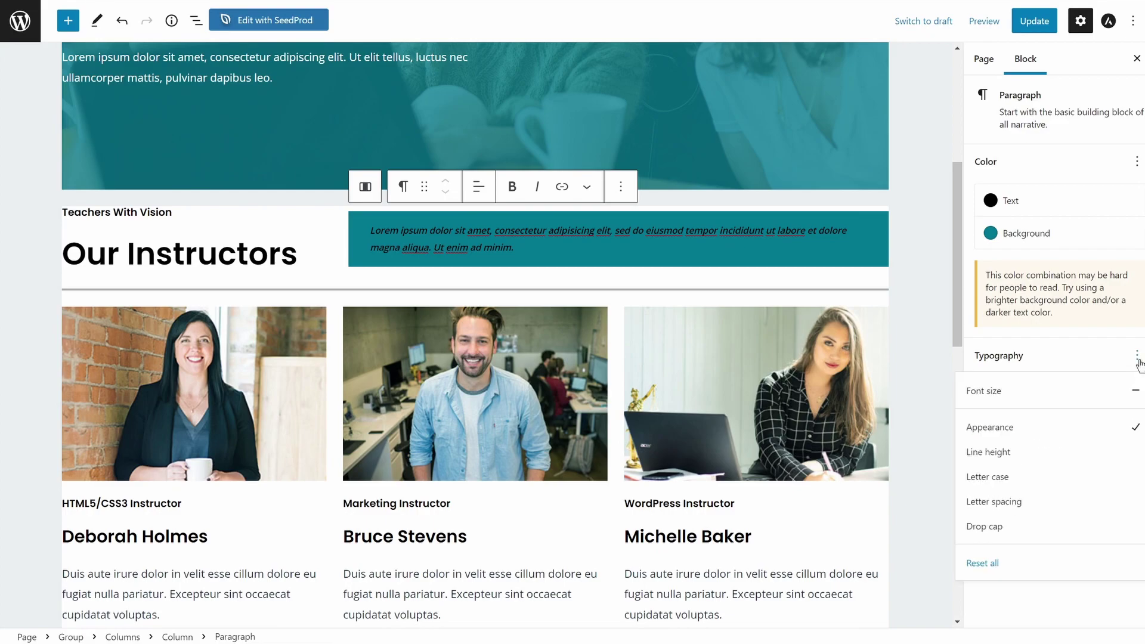
pyautogui.click(1031, 459)
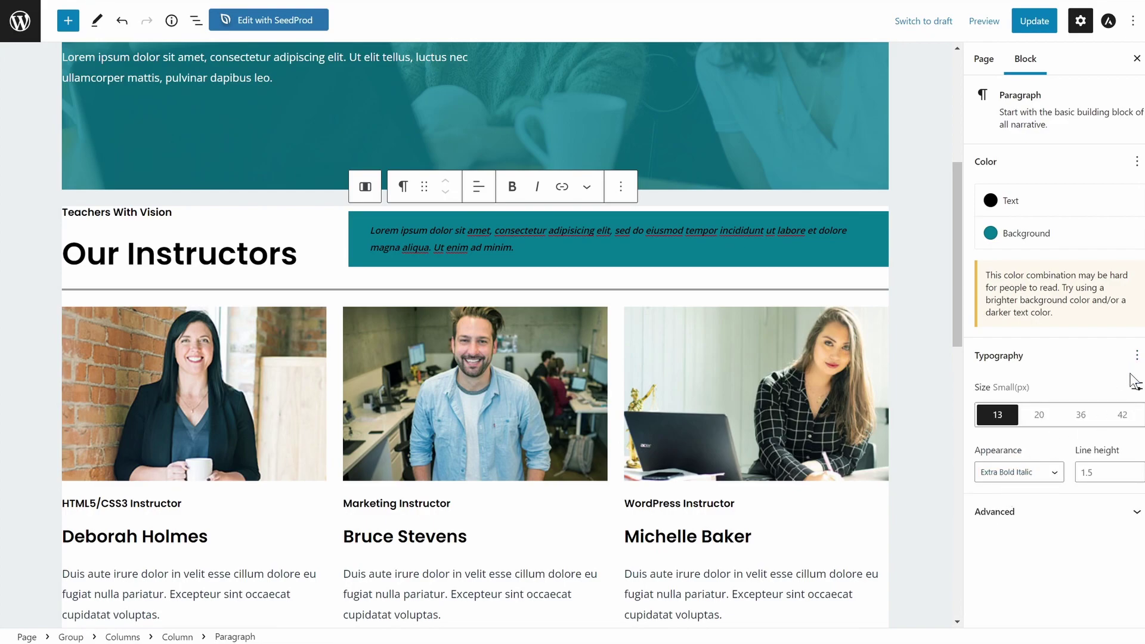
pyautogui.click(1136, 357)
pyautogui.click(1037, 478)
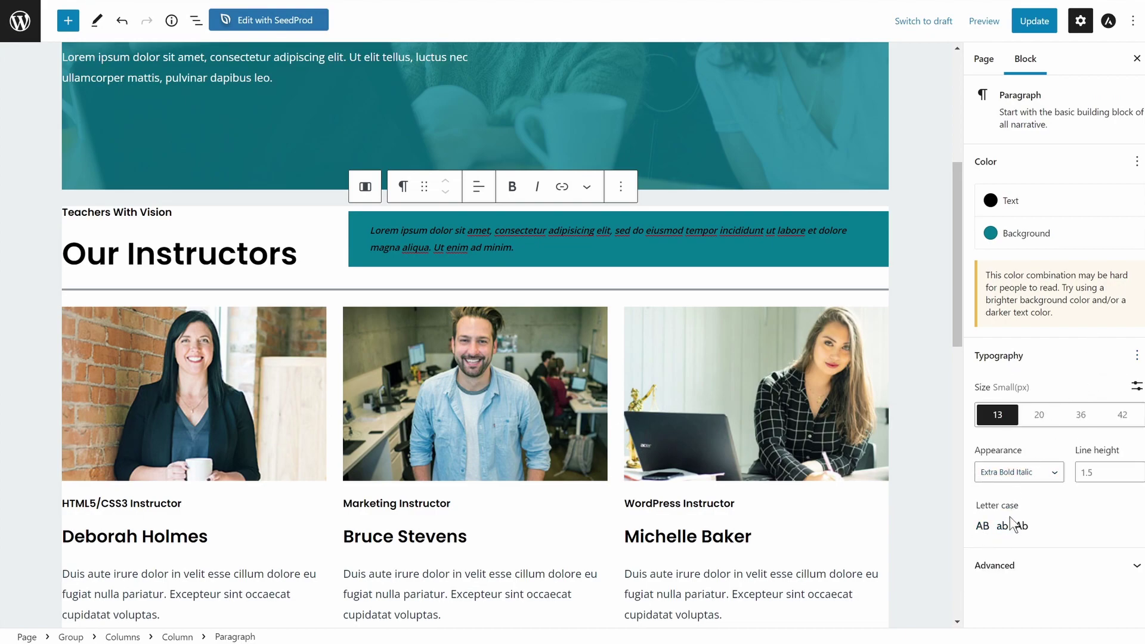
pyautogui.click(982, 525)
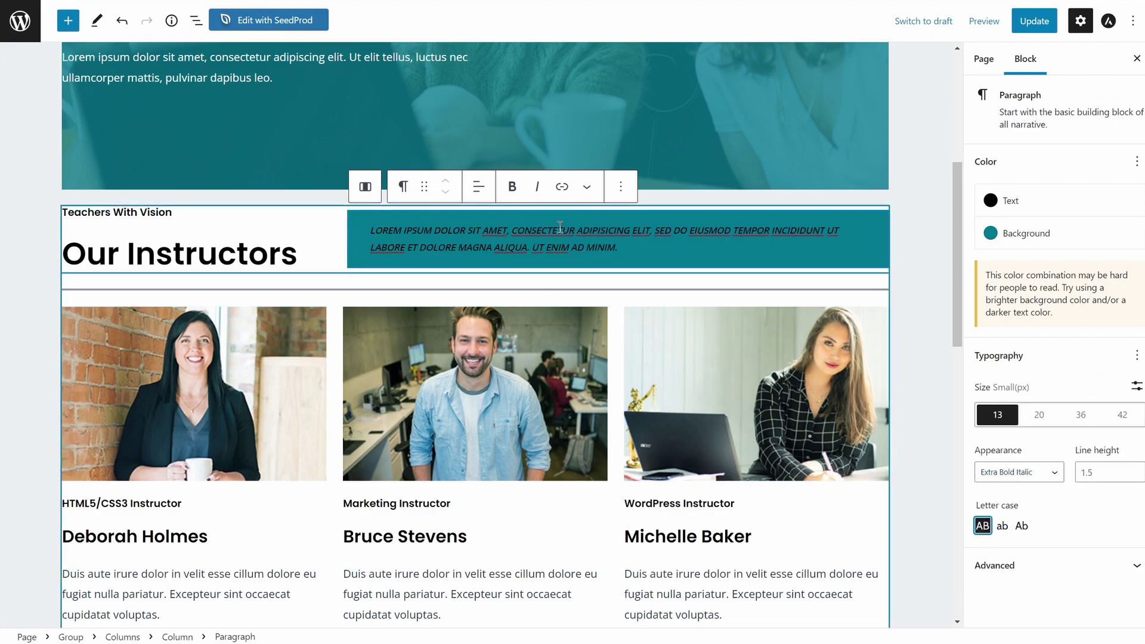
# Add the Letter spacing and Drop cap options to the paragraph's typography settings
pyautogui.click(1137, 356)
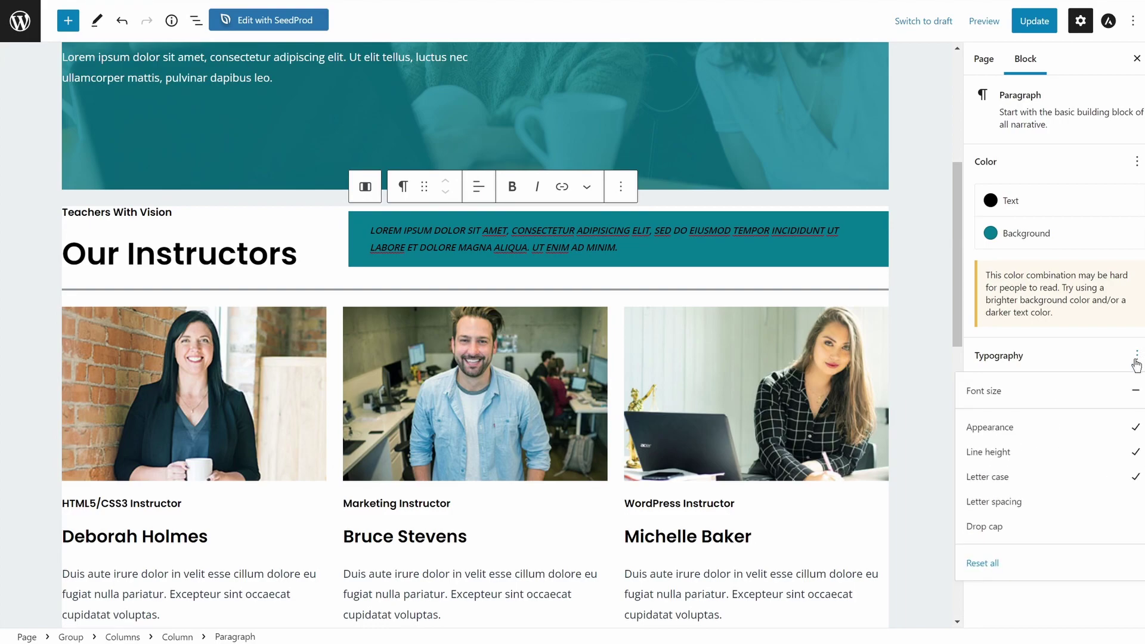
pyautogui.click(1013, 504)
pyautogui.click(1138, 356)
pyautogui.click(1021, 517)
pyautogui.click(1137, 357)
pyautogui.click(1072, 346)
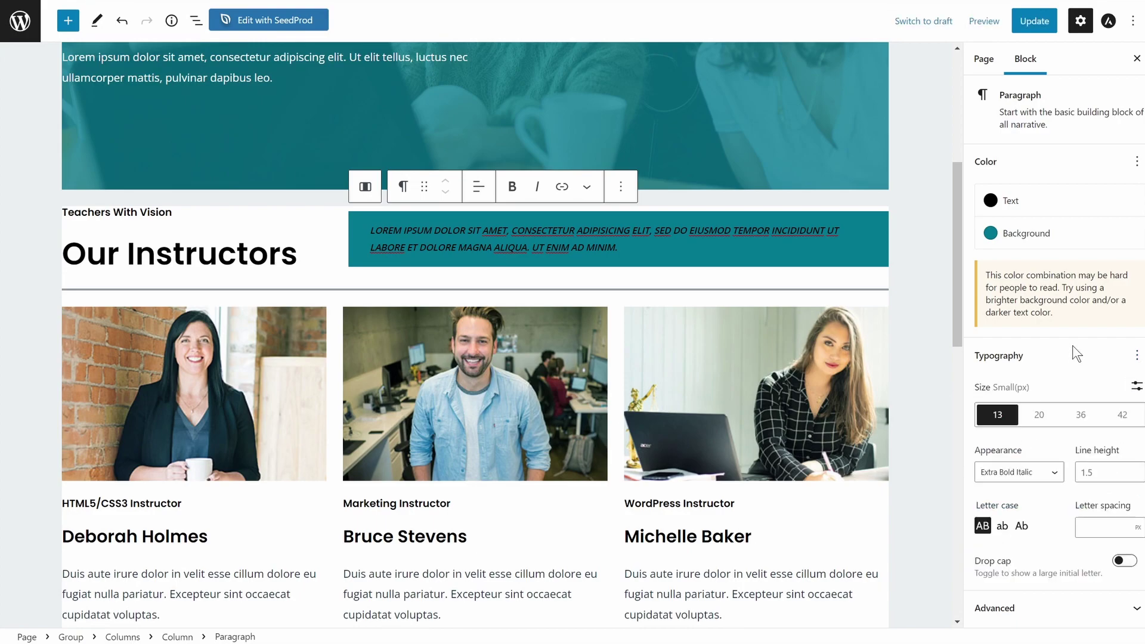
# Remove the Letter case option from the paragraph's typography settings, clearing its uppercase formatting
pyautogui.click(1138, 357)
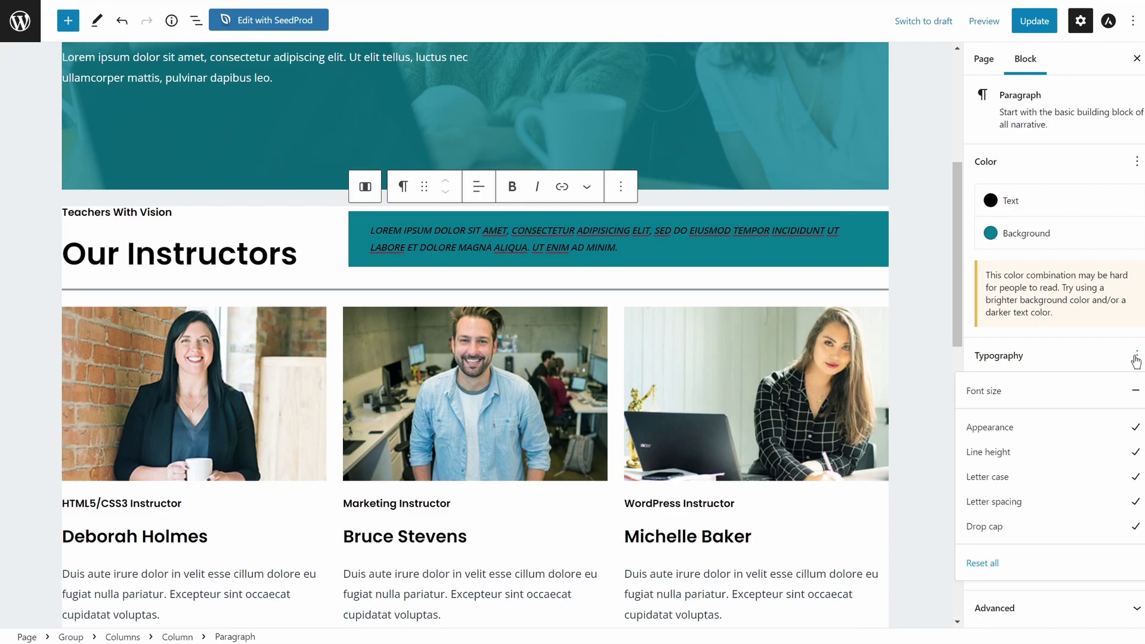
pyautogui.click(1014, 479)
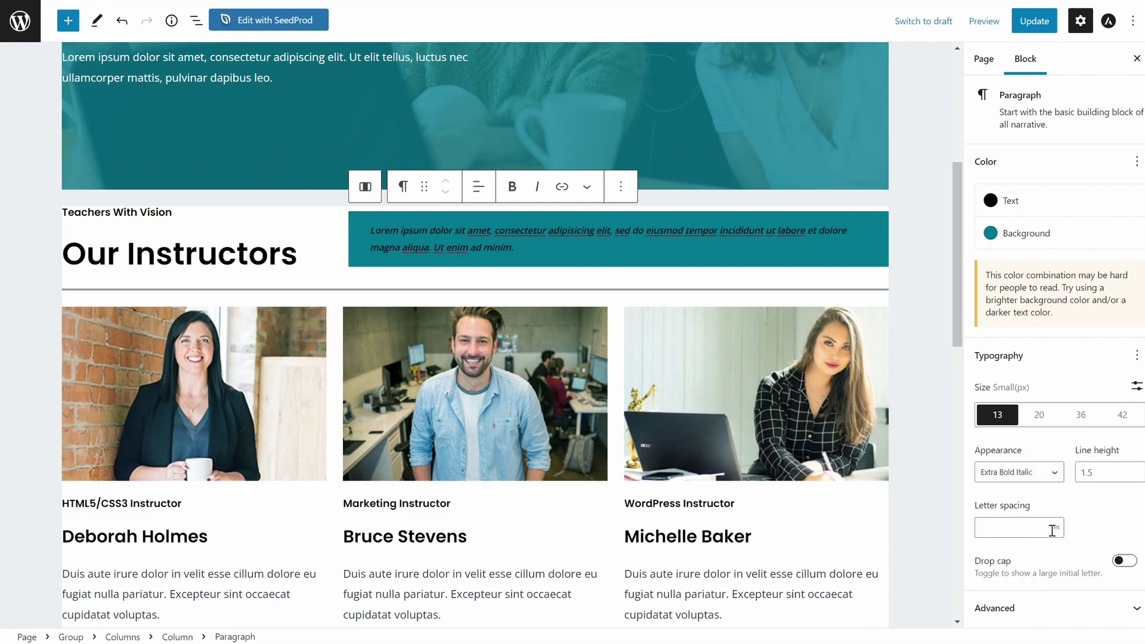